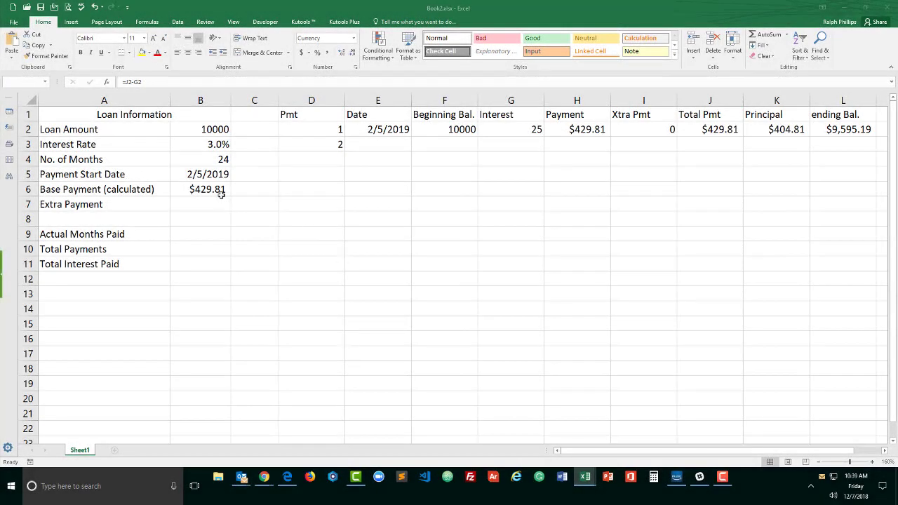
# Step: Inspect the base payment PMT formula in the calculated payment cell
pyautogui.click(219, 189)
pyautogui.moveTo(209, 130); pyautogui.dragTo(207, 199)
pyautogui.click(205, 191)
pyautogui.doubleClick(206, 190)
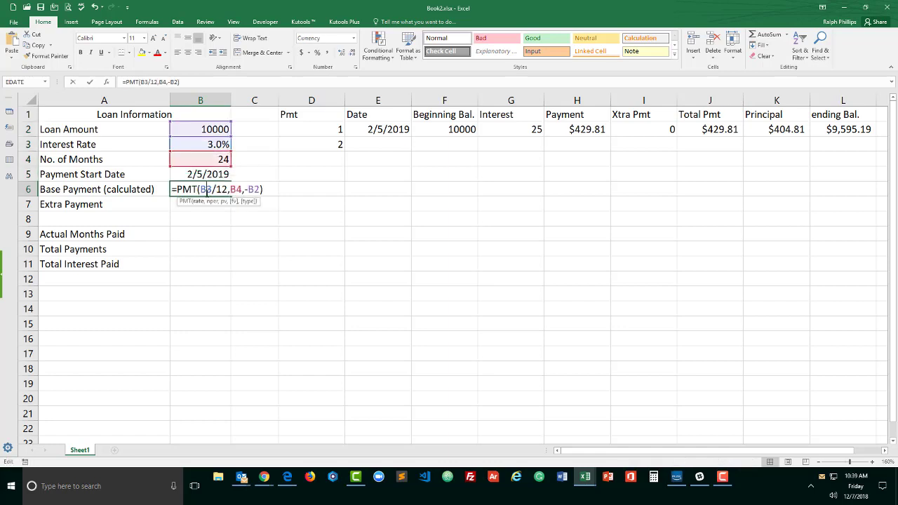
pyautogui.press('Return')
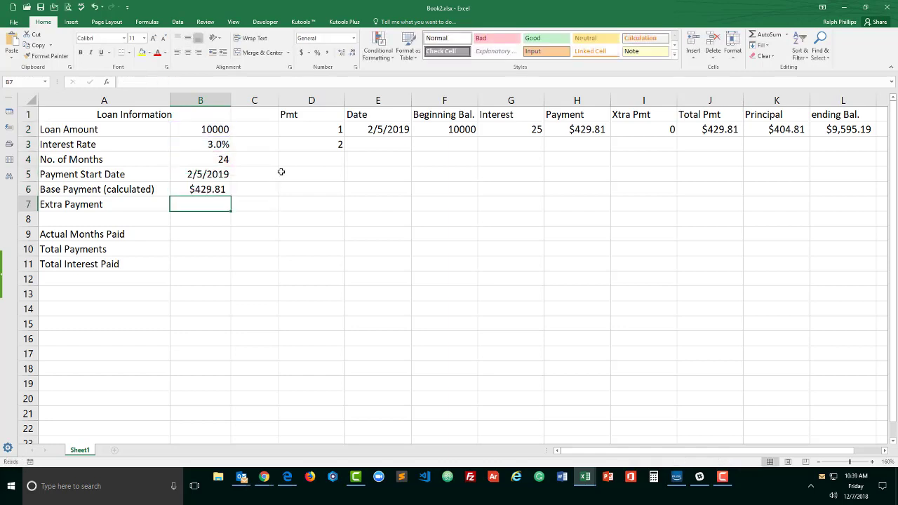
# Step: Review the first schedule row and the payment number cells in the Pmt column
pyautogui.moveTo(333, 132); pyautogui.dragTo(846, 129)
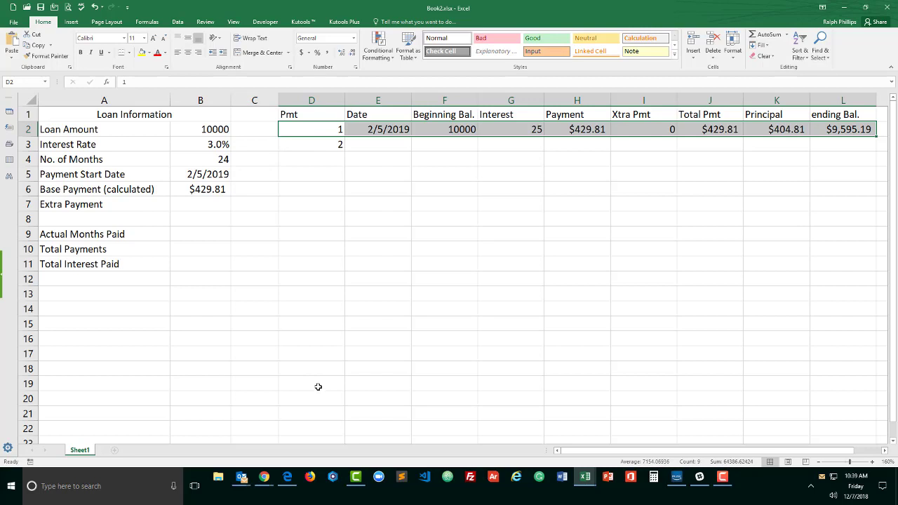
pyautogui.click(328, 159)
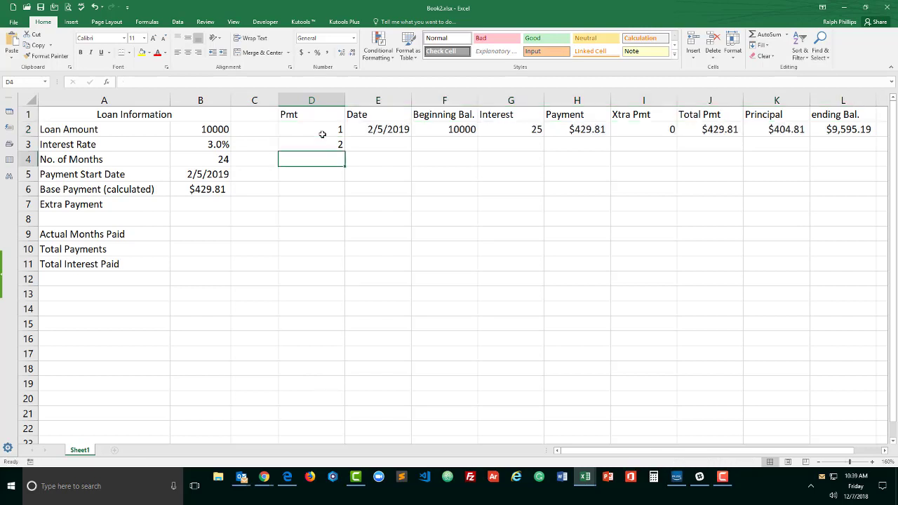
pyautogui.moveTo(323, 133); pyautogui.dragTo(323, 145)
pyautogui.click(322, 145)
pyautogui.click(322, 131)
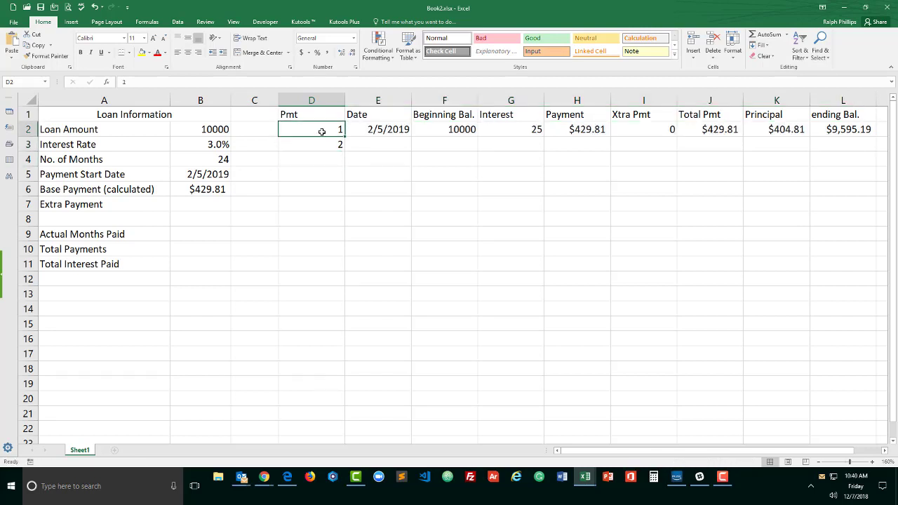
pyautogui.moveTo(324, 130); pyautogui.dragTo(325, 143)
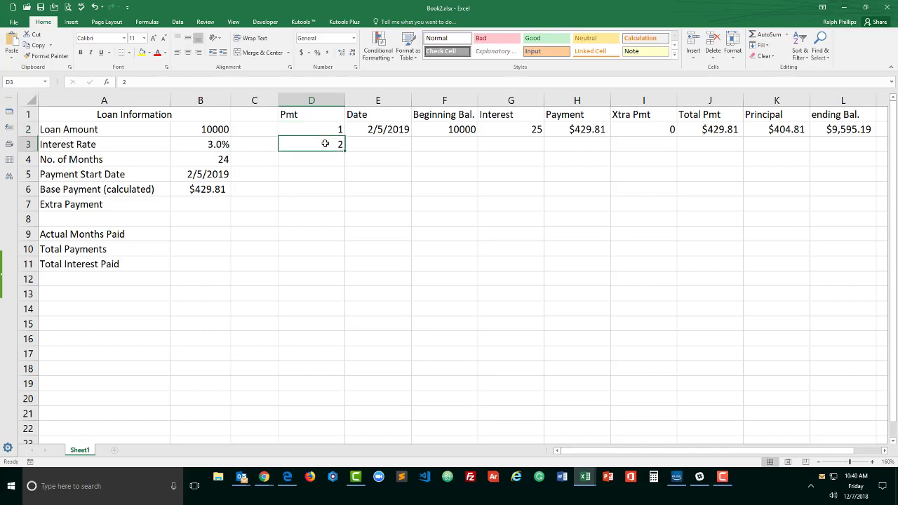
pyautogui.click(326, 143)
pyautogui.click(386, 143)
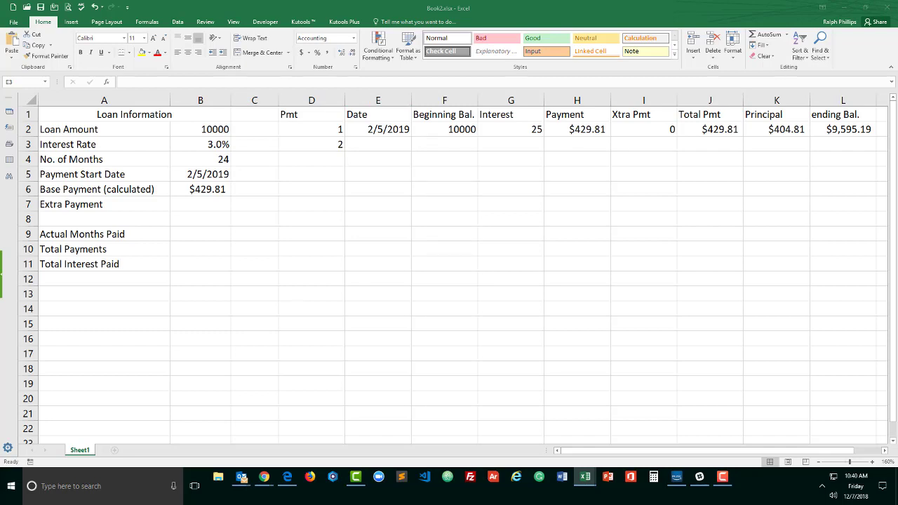
pyautogui.click(381, 146)
pyautogui.click(378, 155)
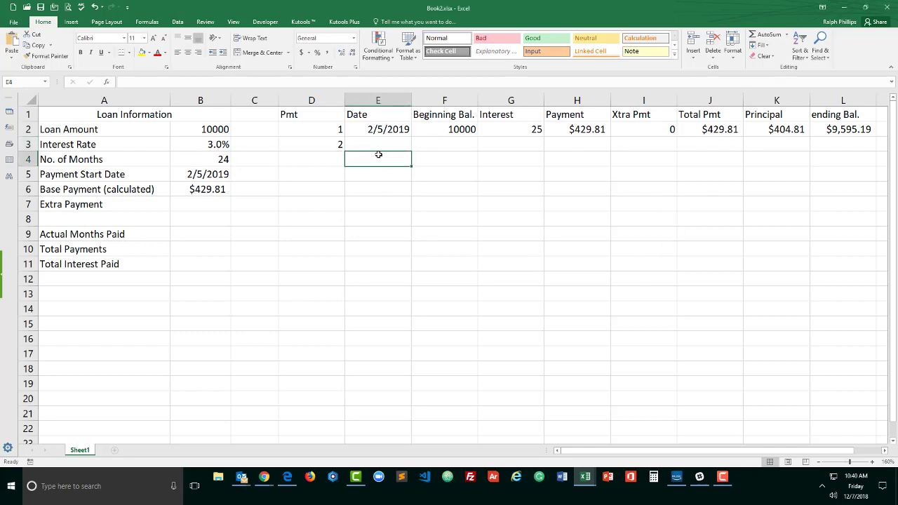
pyautogui.click(377, 146)
pyautogui.click(379, 129)
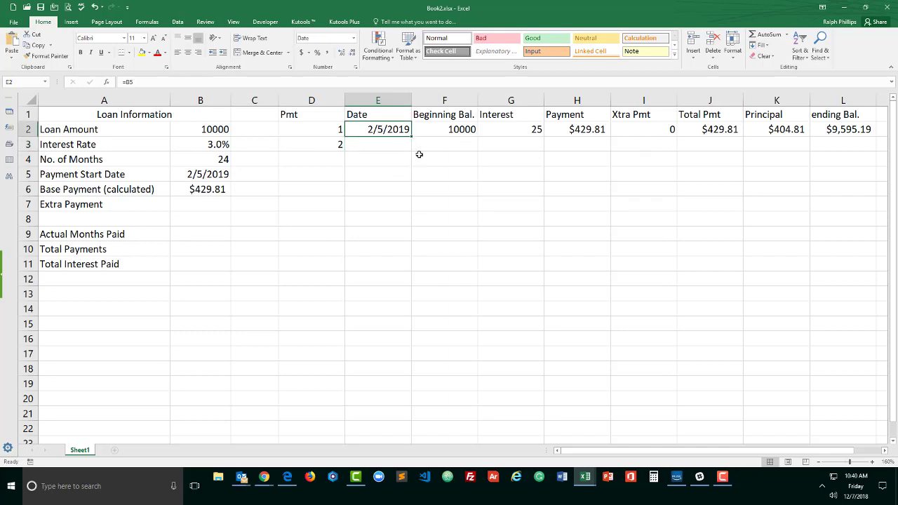
# Step: Enter =EDATE(E2,1) in the second Date cell to add one month to the start date
pyautogui.click(389, 148)
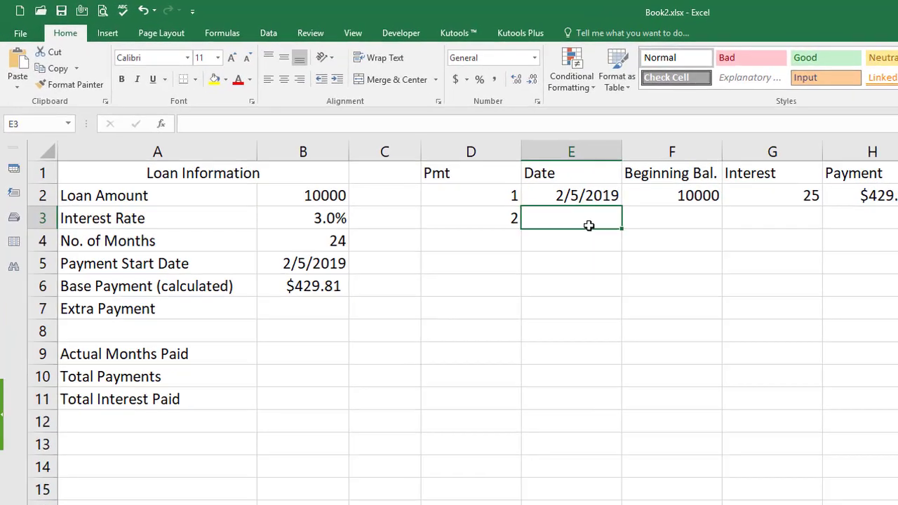
pyautogui.write('=ed')
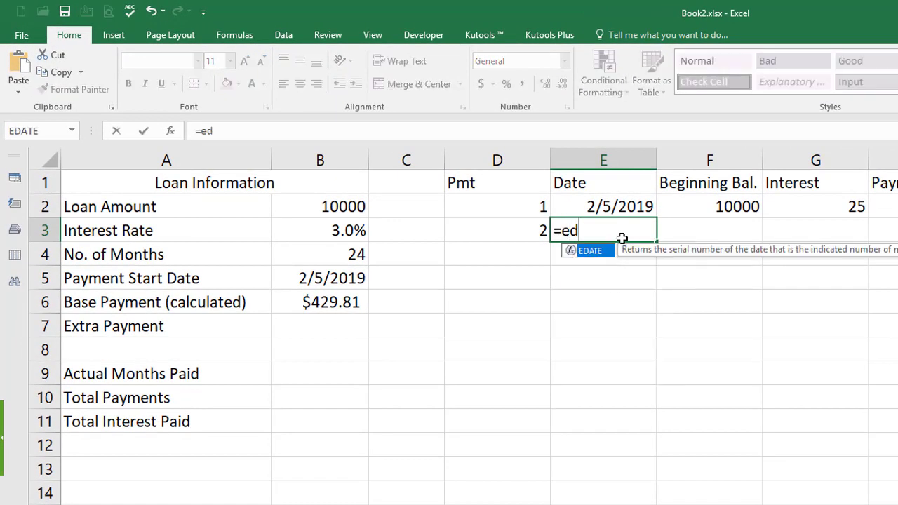
pyautogui.write('ate')
pyautogui.press('Tab')
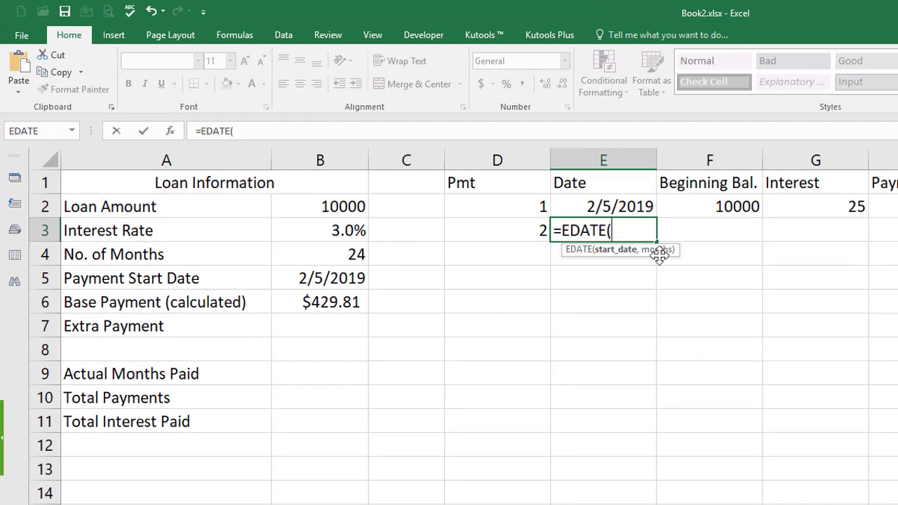
pyautogui.click(617, 205)
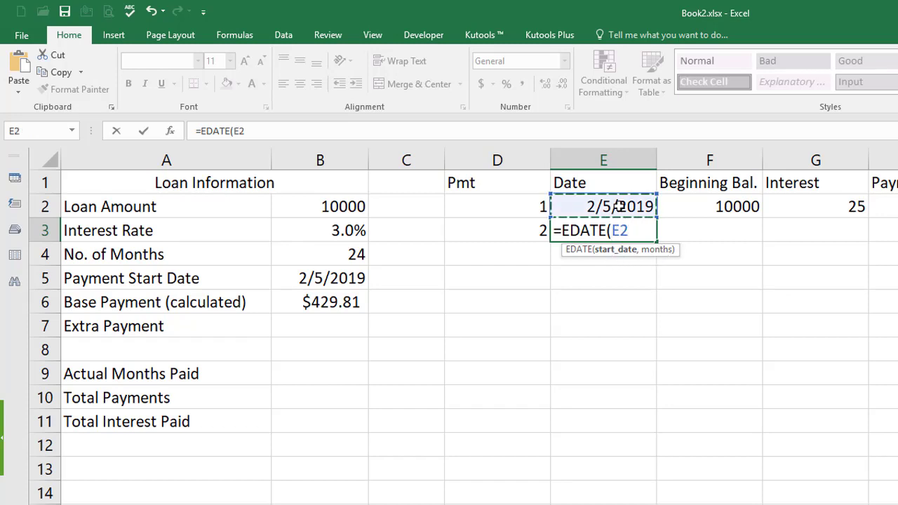
pyautogui.write(',1')
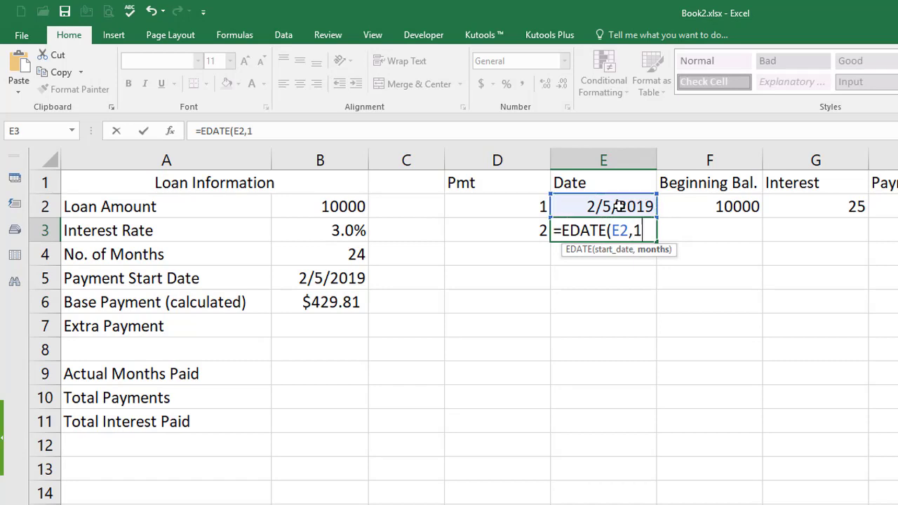
pyautogui.write(')')
pyautogui.press('Return')
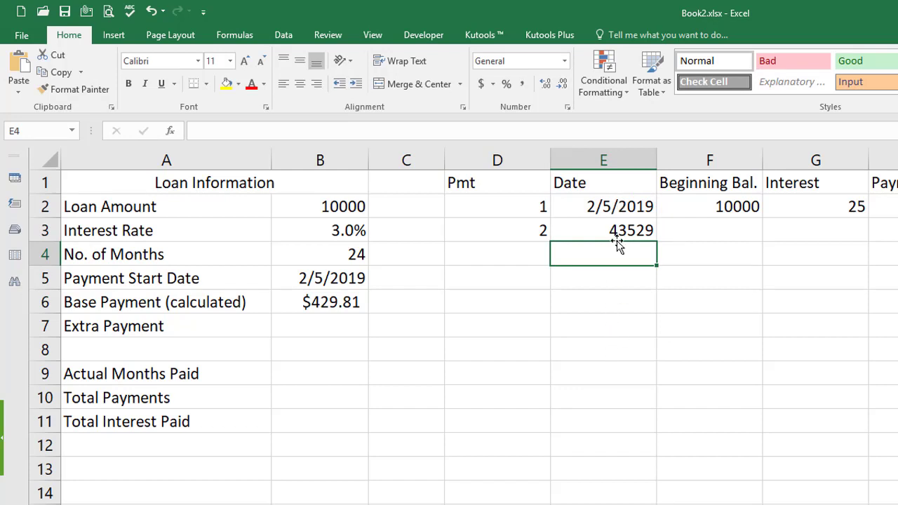
# Step: Format the second Date cell as Short Date
pyautogui.click(614, 230)
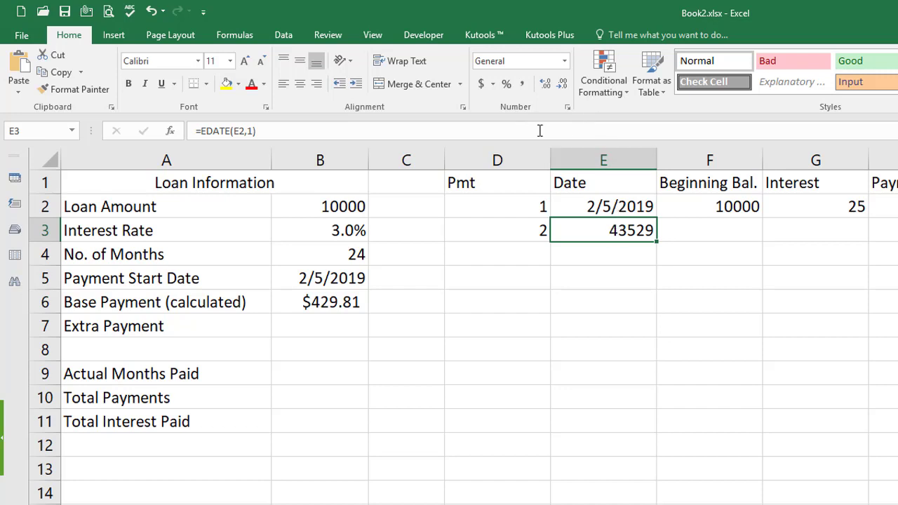
pyautogui.click(566, 62)
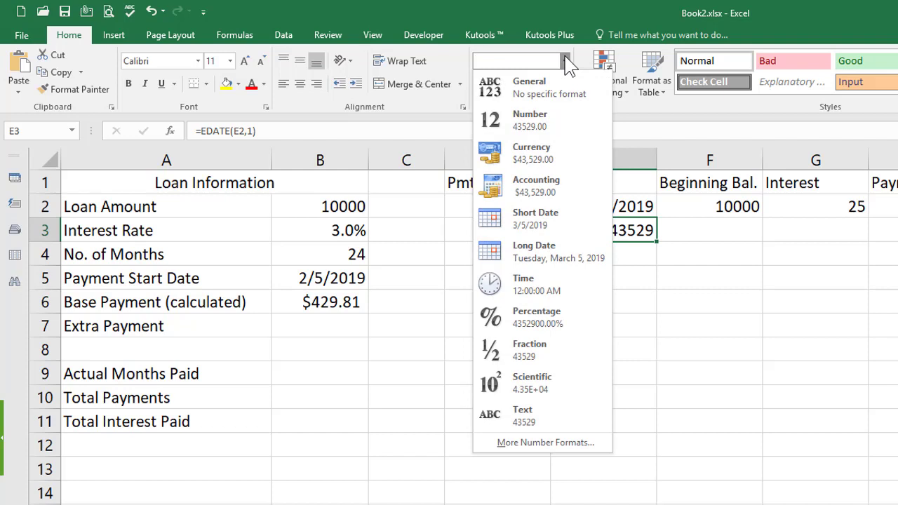
pyautogui.click(559, 225)
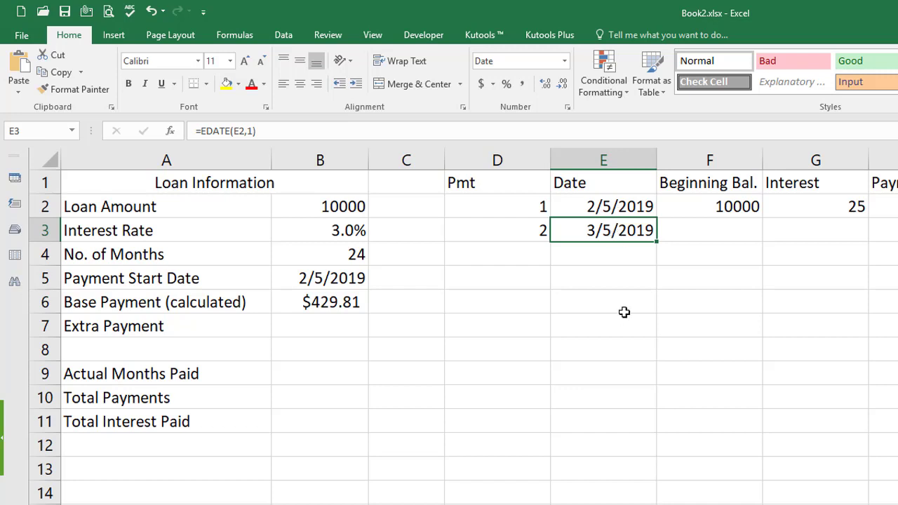
# Step: Set the second Beginning Bal. cell equal to the first row's ending balance
pyautogui.click(711, 233)
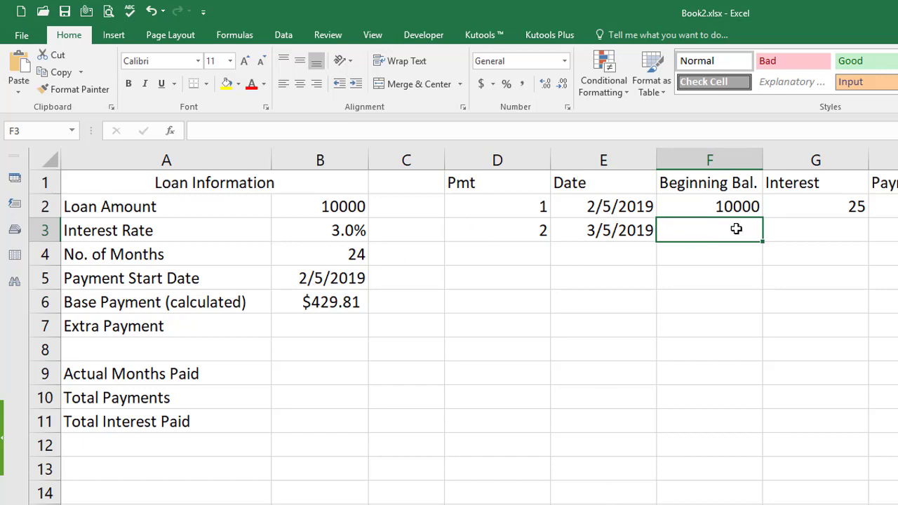
pyautogui.write('=')
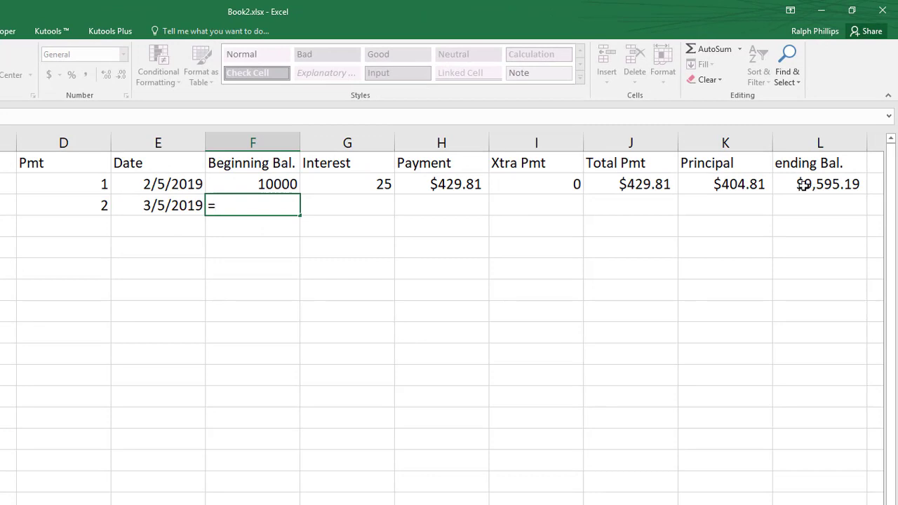
pyautogui.click(803, 183)
pyautogui.press('Return')
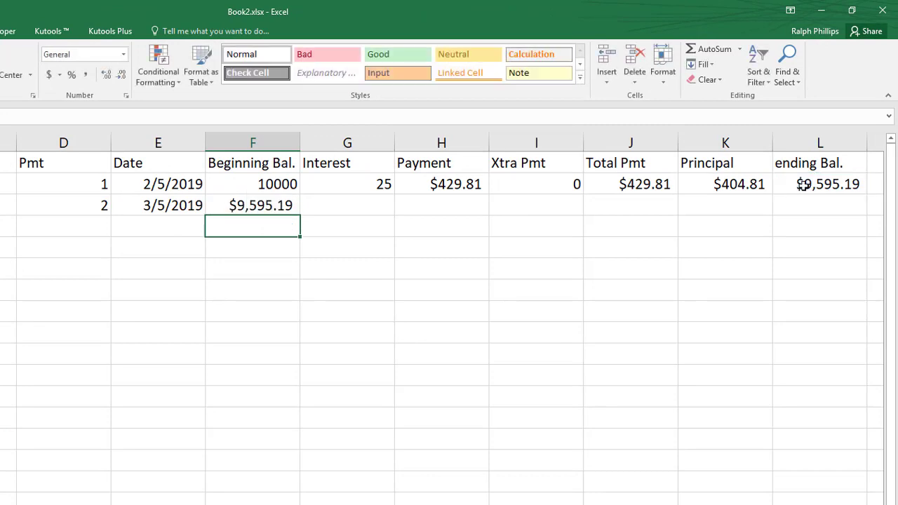
# Step: Copy the first row's formulas from Interest through ending Bal. down the schedule
pyautogui.click(356, 187)
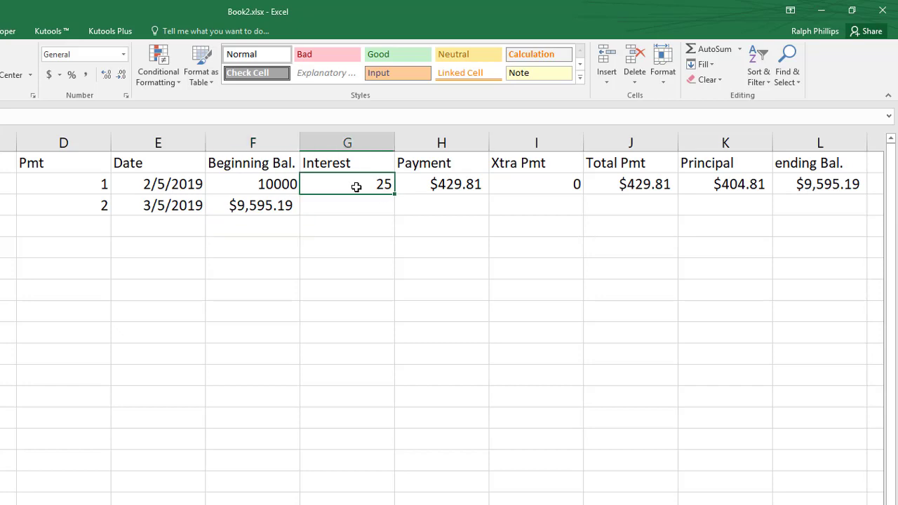
pyautogui.click(425, 183)
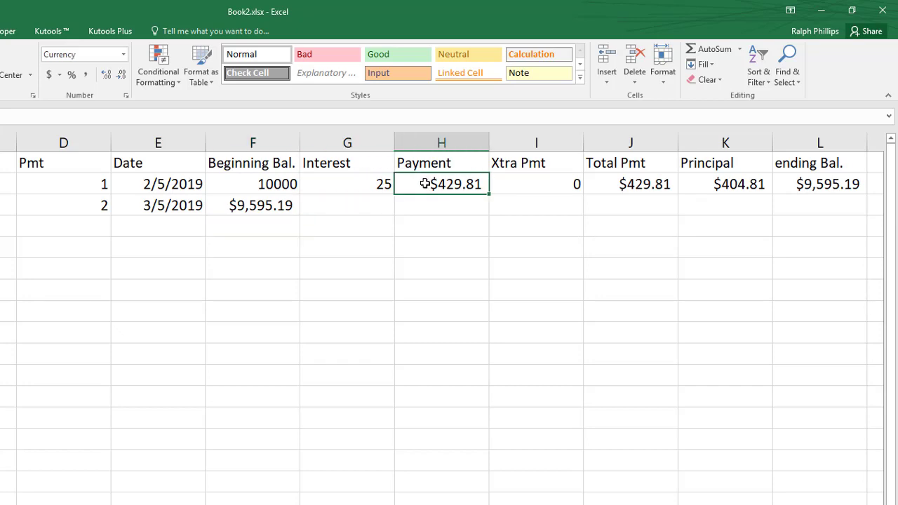
pyautogui.click(515, 184)
pyautogui.click(622, 183)
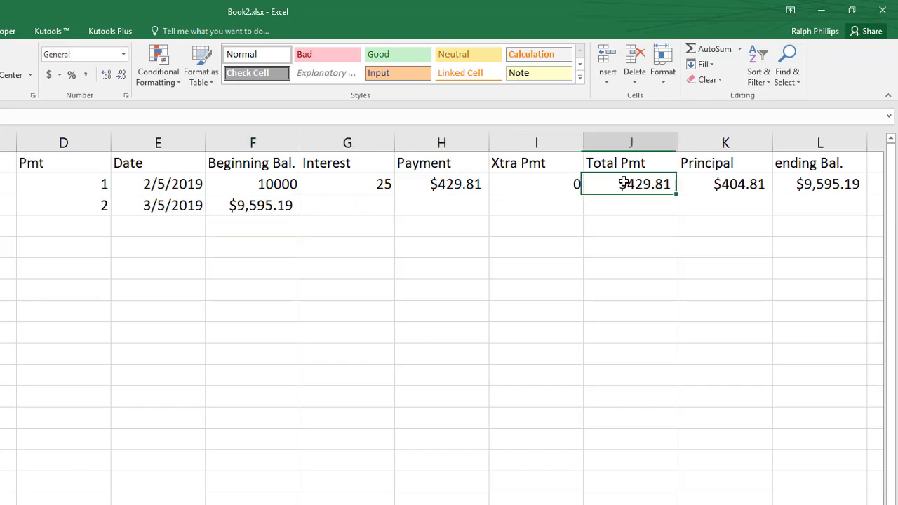
pyautogui.click(738, 184)
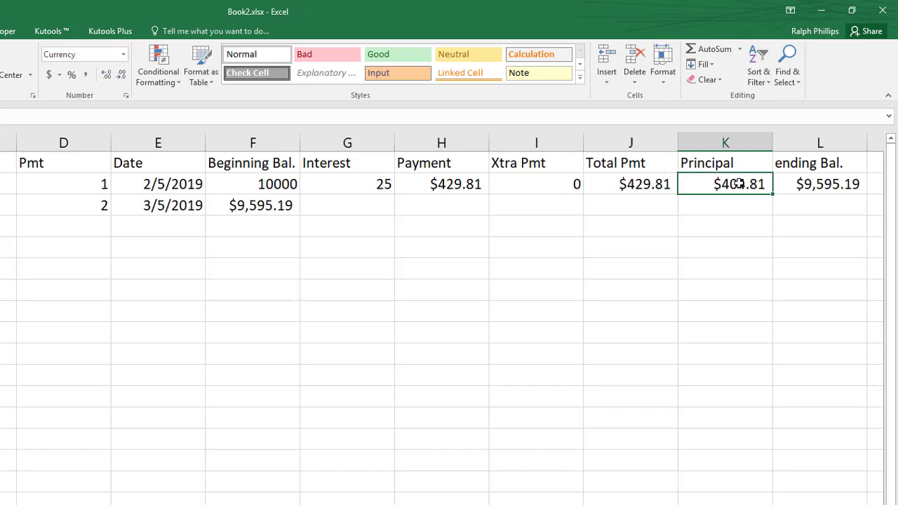
pyautogui.click(810, 180)
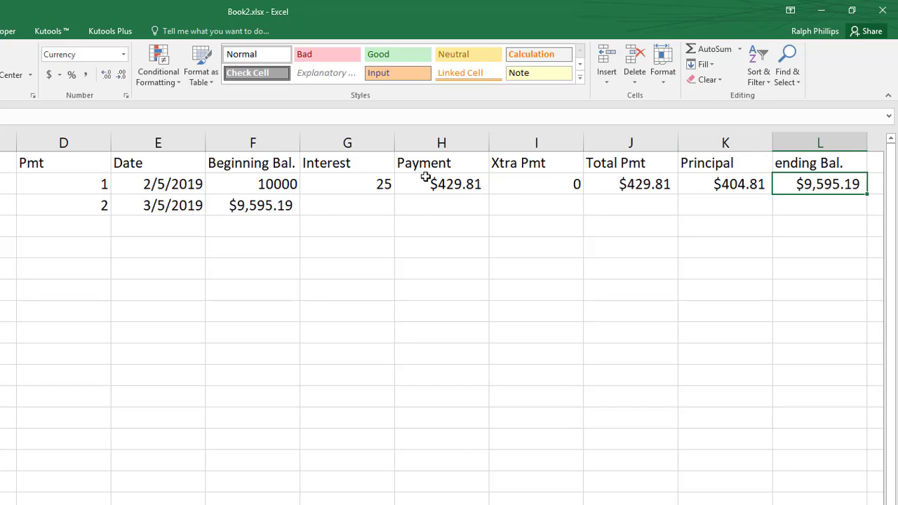
pyautogui.click(385, 187)
pyautogui.moveTo(384, 186); pyautogui.dragTo(800, 188)
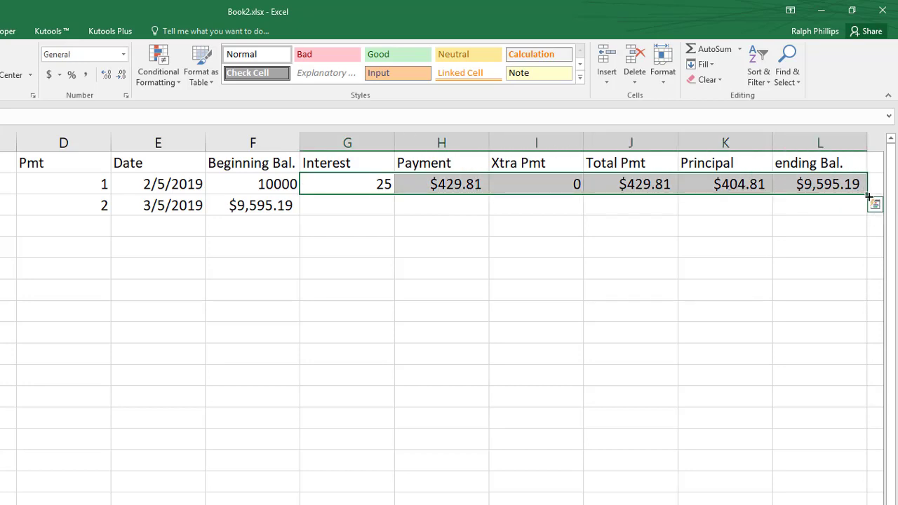
pyautogui.moveTo(868, 196); pyautogui.dragTo(867, 499)
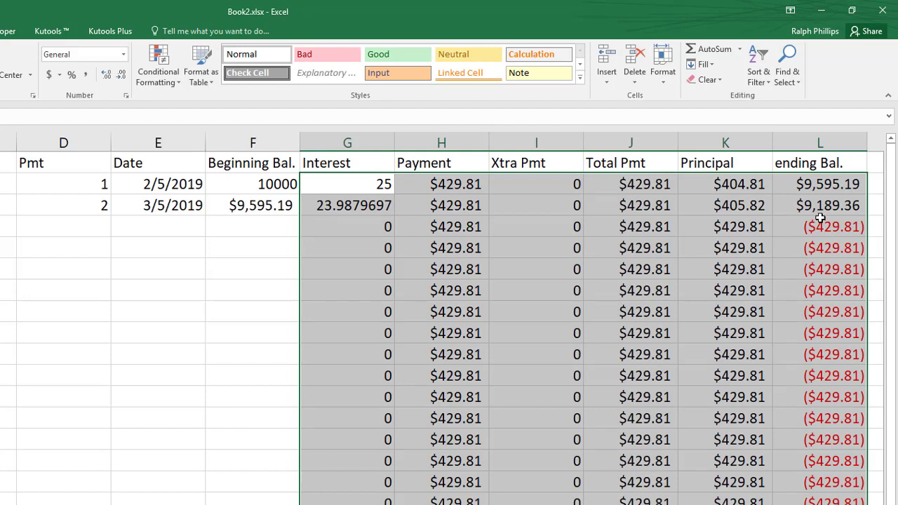
# Step: Fill the second row's Date and Beginning Bal. formulas down the schedule
pyautogui.click(239, 229)
pyautogui.moveTo(154, 204); pyautogui.dragTo(250, 204)
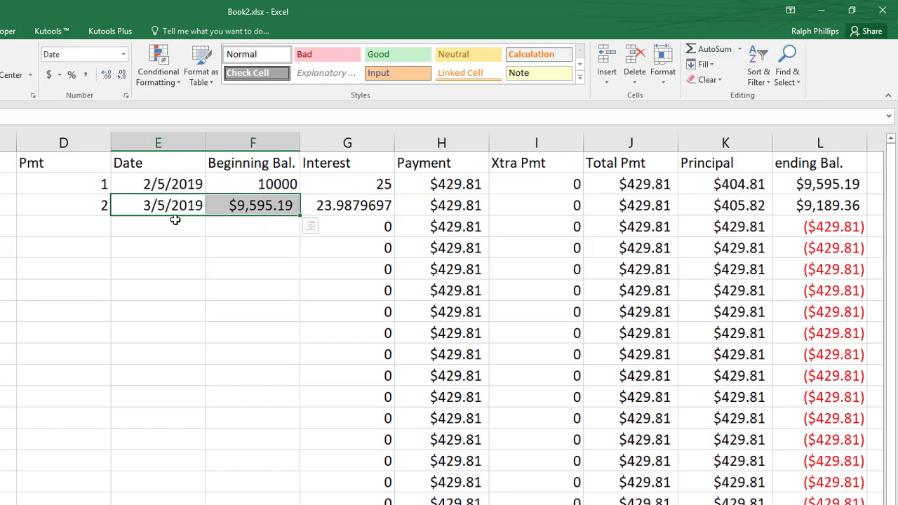
pyautogui.moveTo(300, 215); pyautogui.dragTo(301, 502)
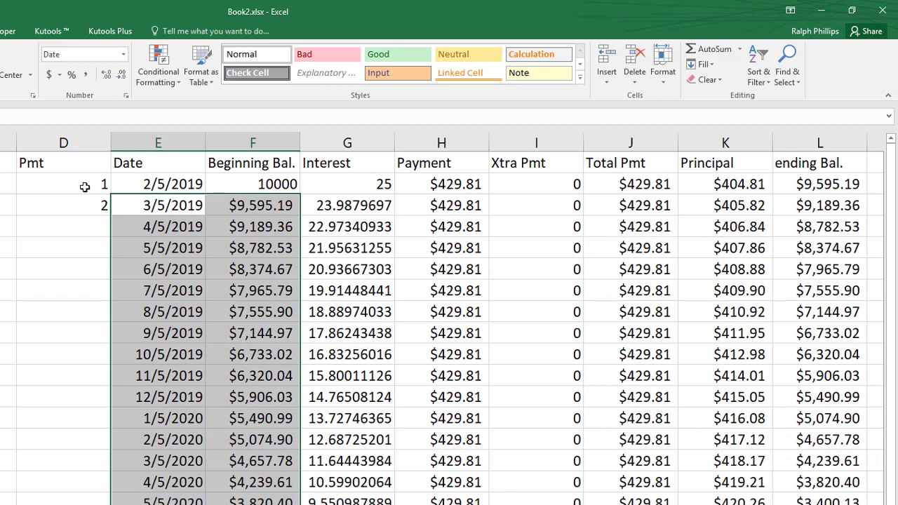
# Step: Set the second Pmt cell to the first Pmt number plus 1 and fill that formula down the schedule
pyautogui.moveTo(84, 187); pyautogui.dragTo(85, 203)
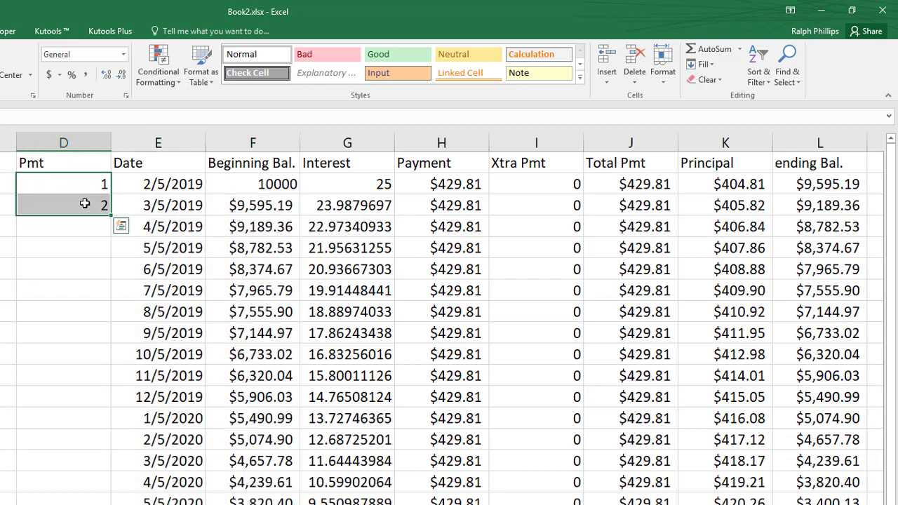
pyautogui.click(80, 230)
pyautogui.click(87, 204)
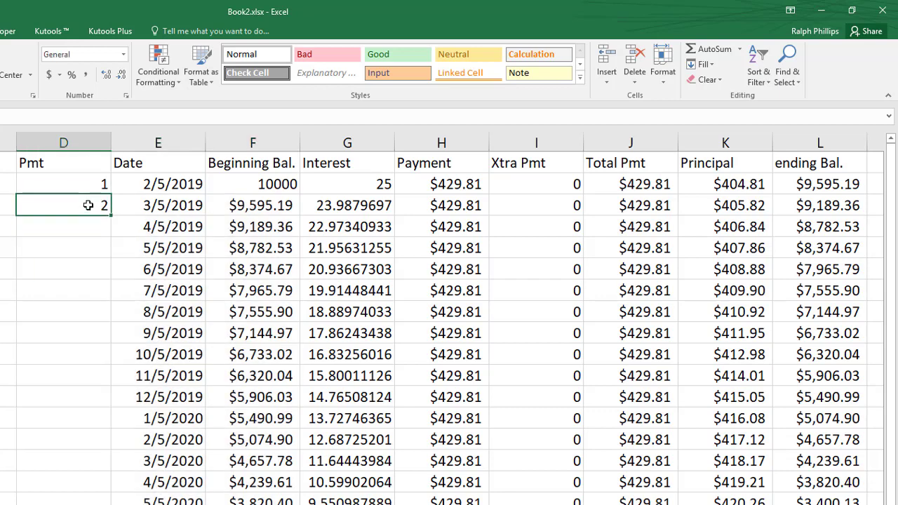
pyautogui.write('=')
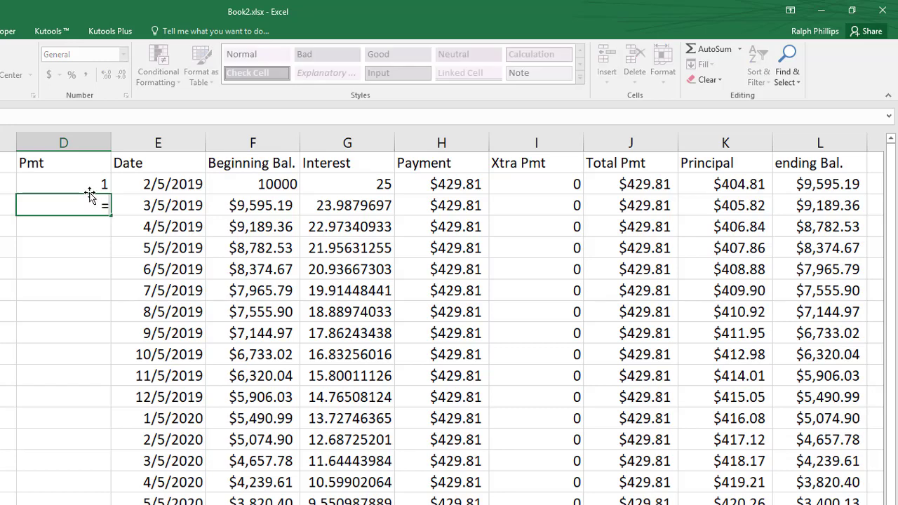
pyautogui.click(90, 184)
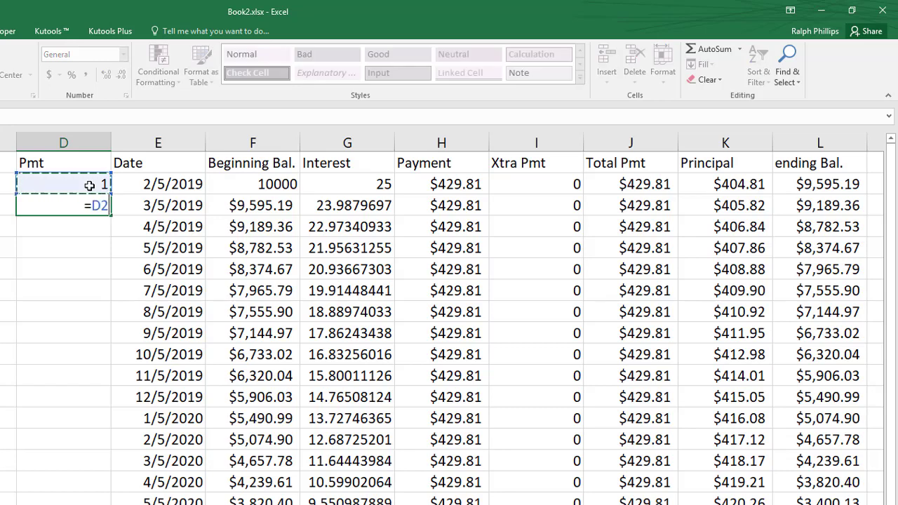
pyautogui.write('+1')
pyautogui.press('Return')
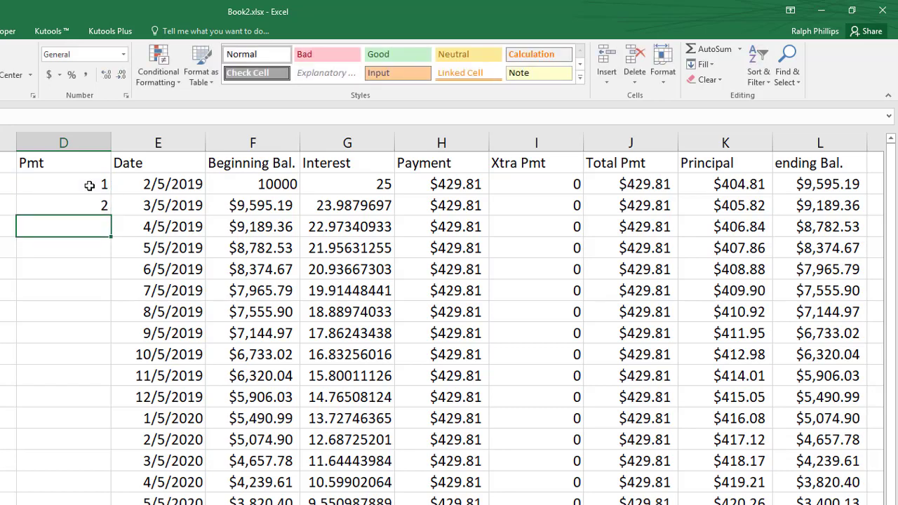
pyautogui.click(93, 205)
pyautogui.moveTo(110, 215); pyautogui.dragTo(112, 504)
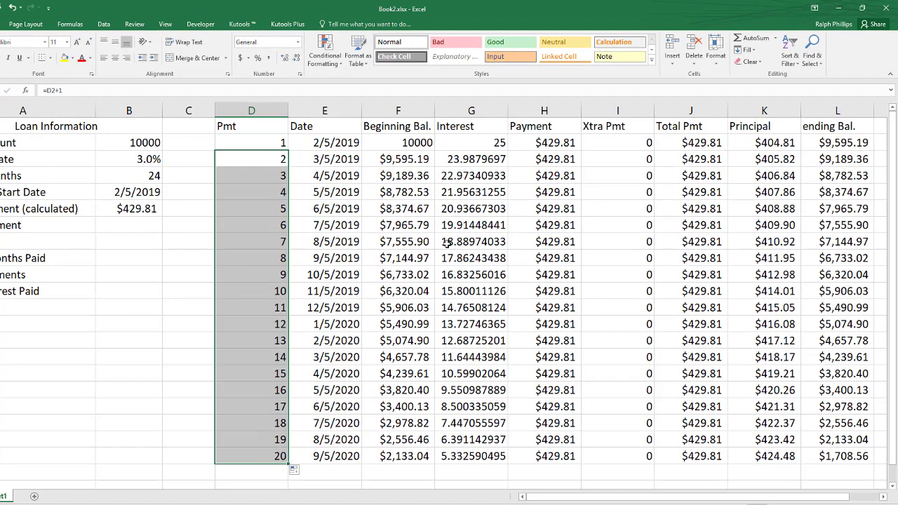
# Step: Set the loan's number of months to 20
pyautogui.click(141, 179)
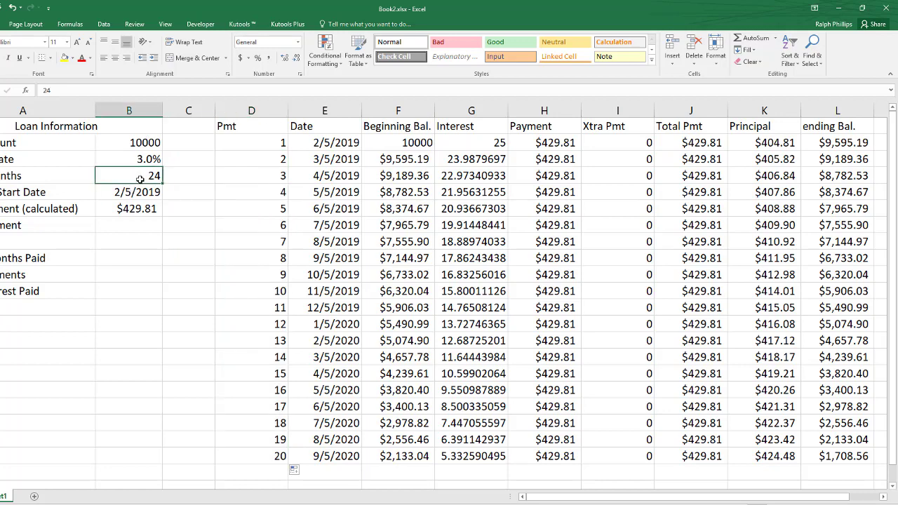
pyautogui.write('20')
pyautogui.press('Return')
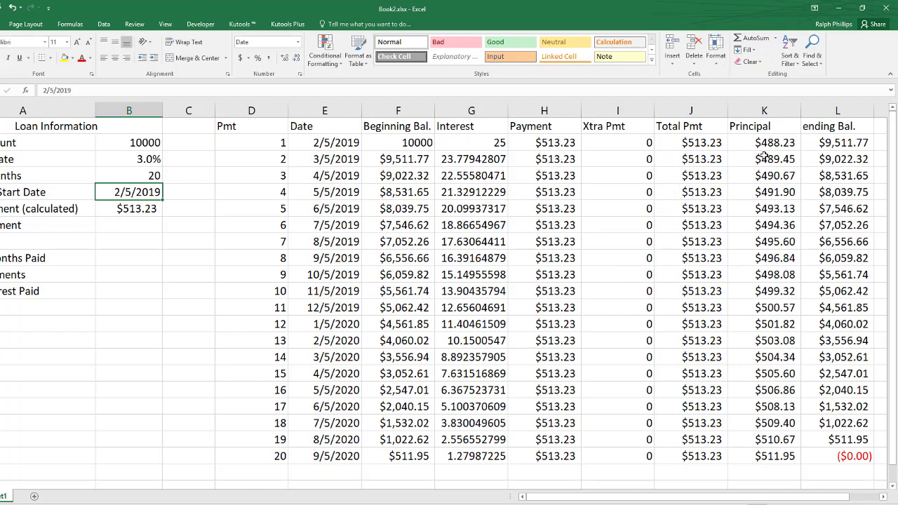
# Step: Examine the Principal and ending balance columns, temporarily adding decimal places to the final ending balance
pyautogui.moveTo(775, 142); pyautogui.dragTo(775, 455)
pyautogui.moveTo(840, 144); pyautogui.dragTo(846, 455)
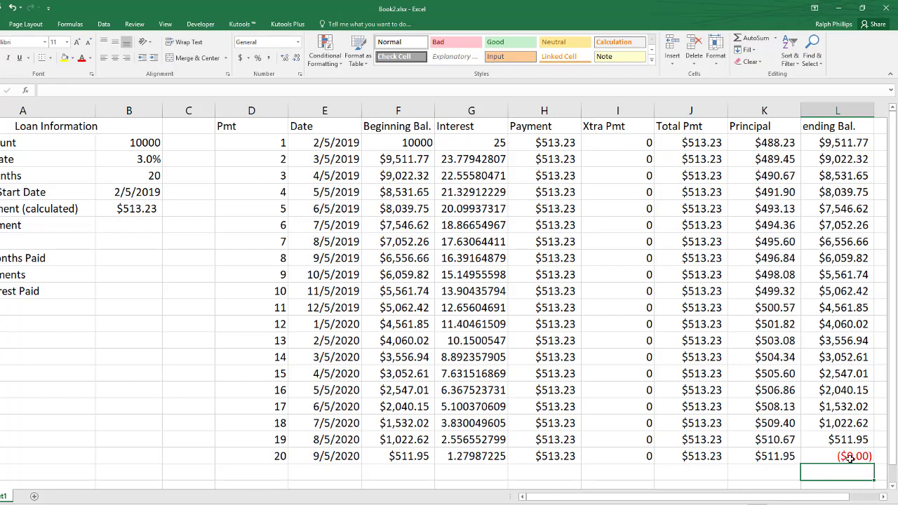
pyautogui.click(847, 456)
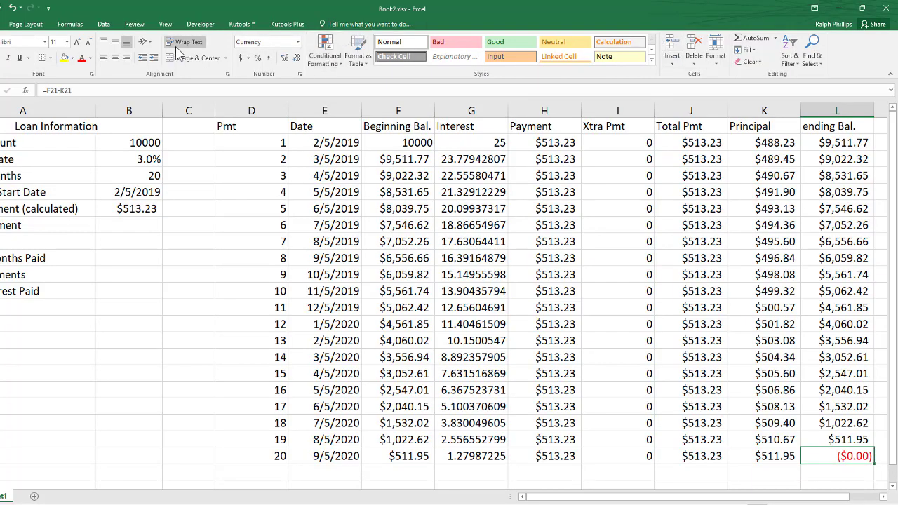
pyautogui.click(285, 59)
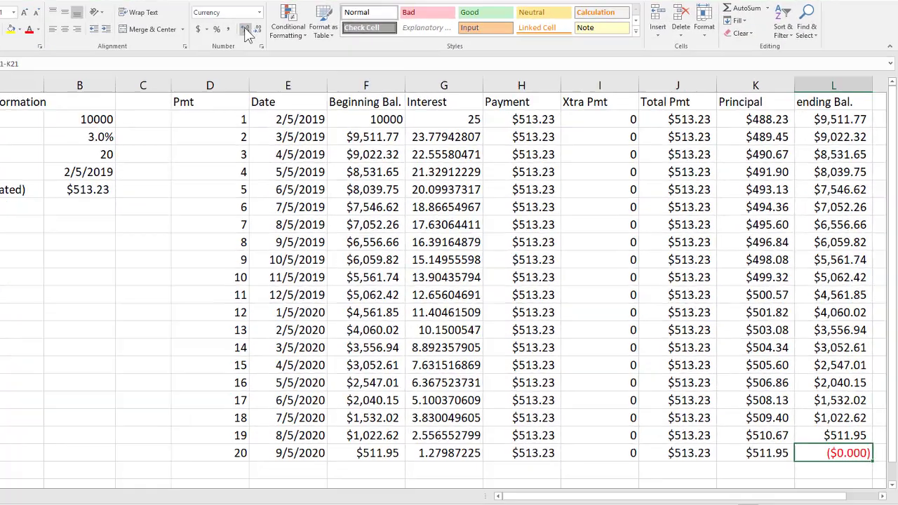
pyautogui.click(244, 30)
pyautogui.click(244, 30)
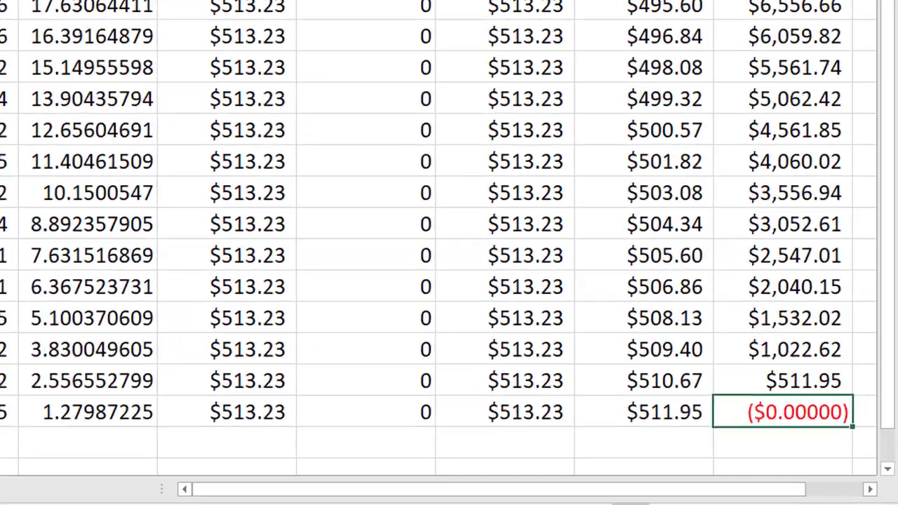
pyautogui.click(245, 30)
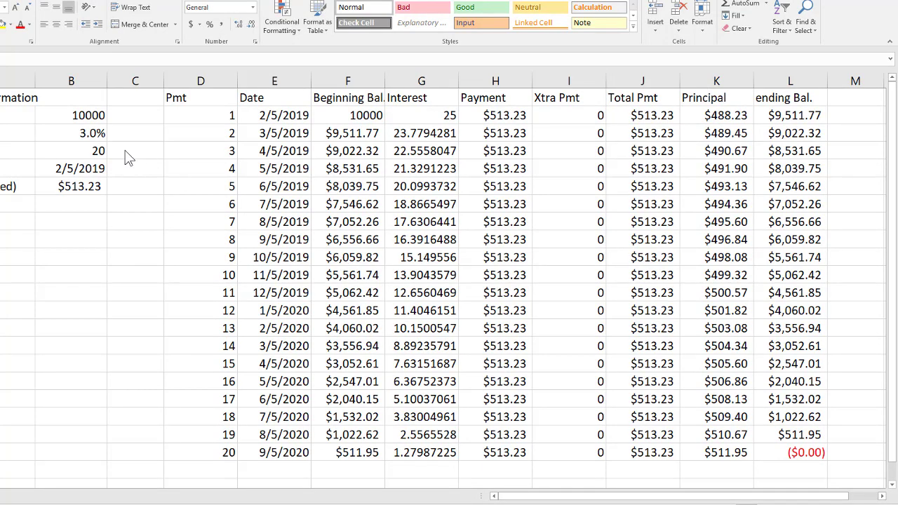
# Step: Update the loan information to a 20000 amount, a 4.5% interest rate and 15 months
pyautogui.click(103, 117)
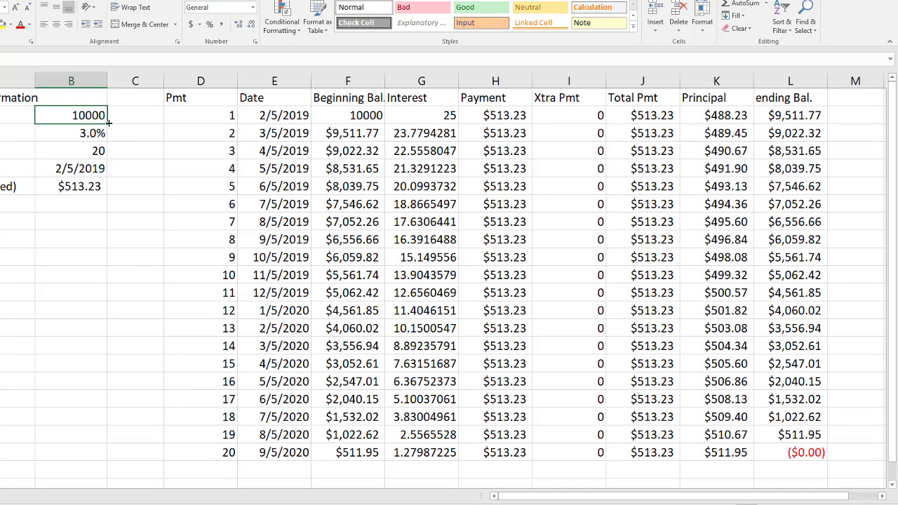
pyautogui.write('20000')
pyautogui.press('Return')
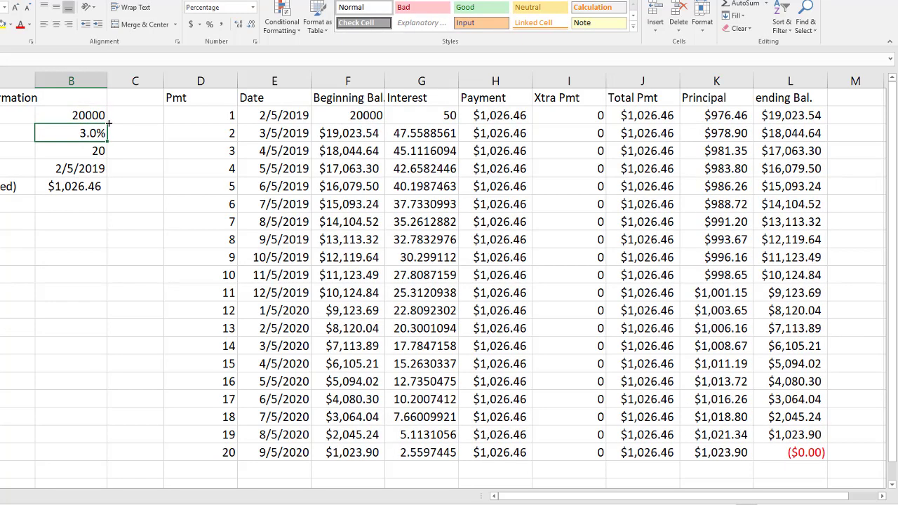
pyautogui.write('4.5')
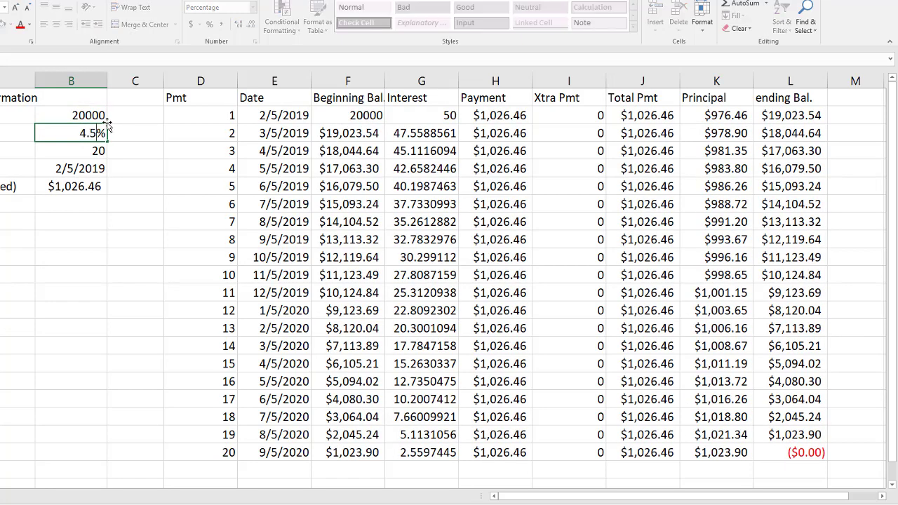
pyautogui.press('Return')
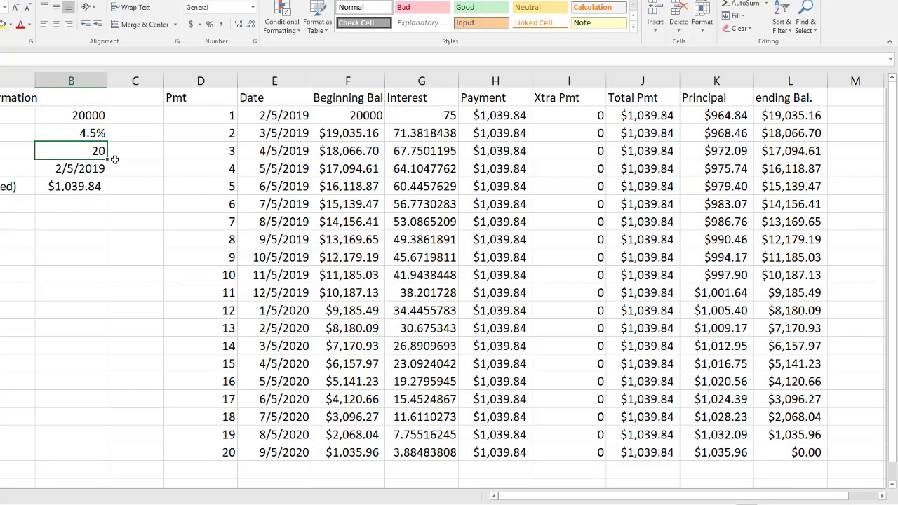
pyautogui.write('15')
pyautogui.press('Return')
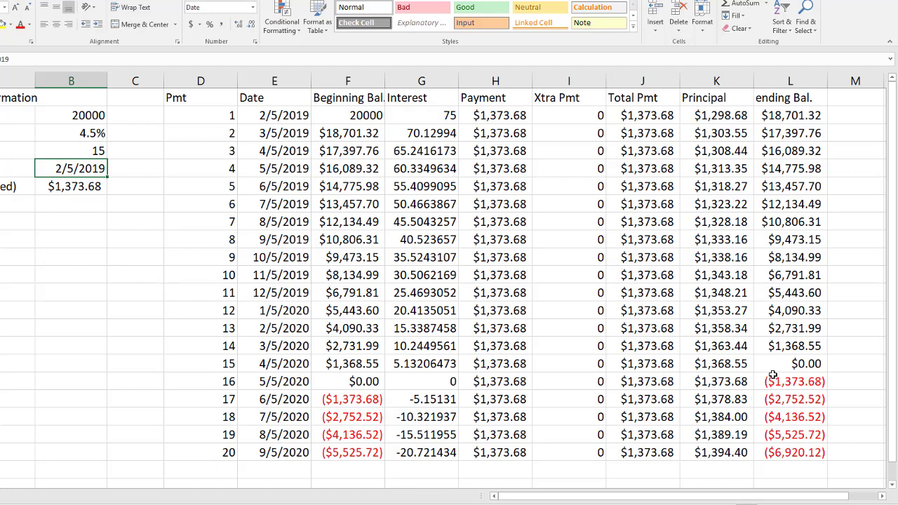
# Step: Examine the schedule rows around where the ending balance reaches zero and turns negative
pyautogui.moveTo(779, 365); pyautogui.dragTo(223, 364)
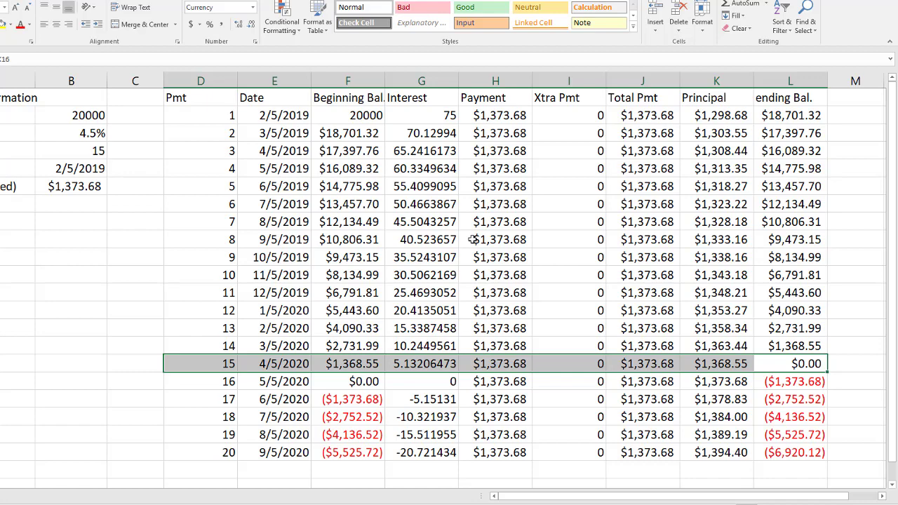
pyautogui.scroll(-4, 467, 239)
pyautogui.scroll(2, 456, 240)
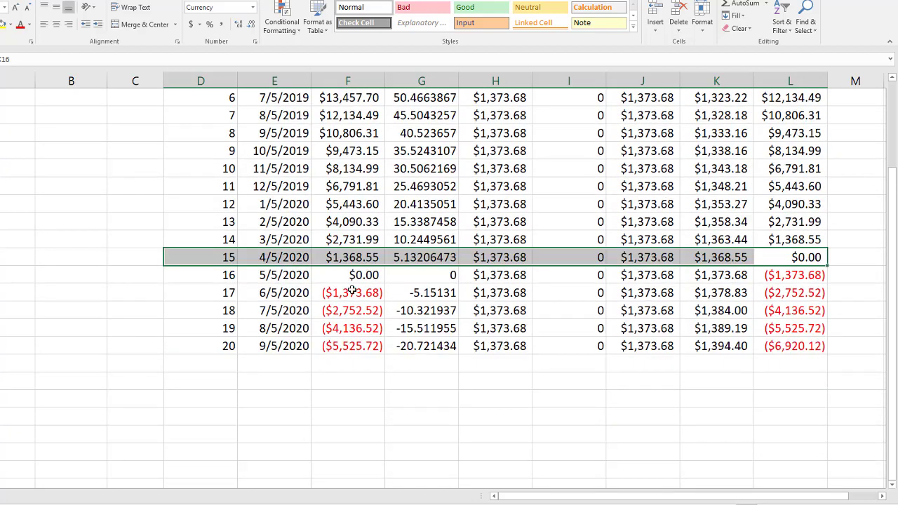
pyautogui.click(796, 258)
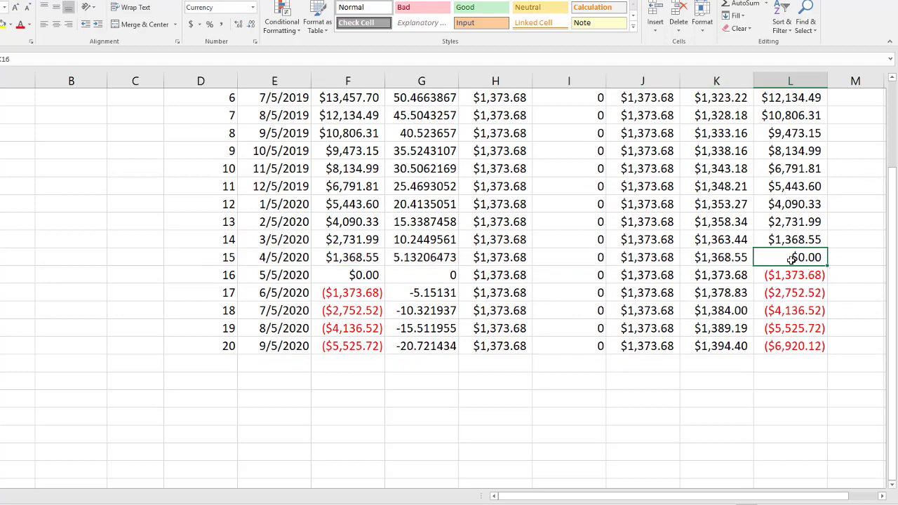
pyautogui.moveTo(224, 258); pyautogui.dragTo(771, 253)
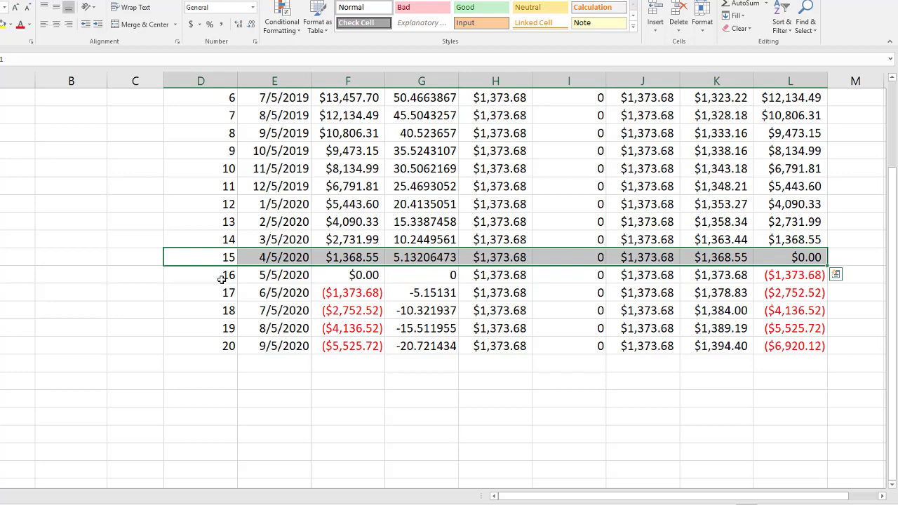
pyautogui.moveTo(212, 278); pyautogui.dragTo(264, 276)
pyautogui.click(196, 306)
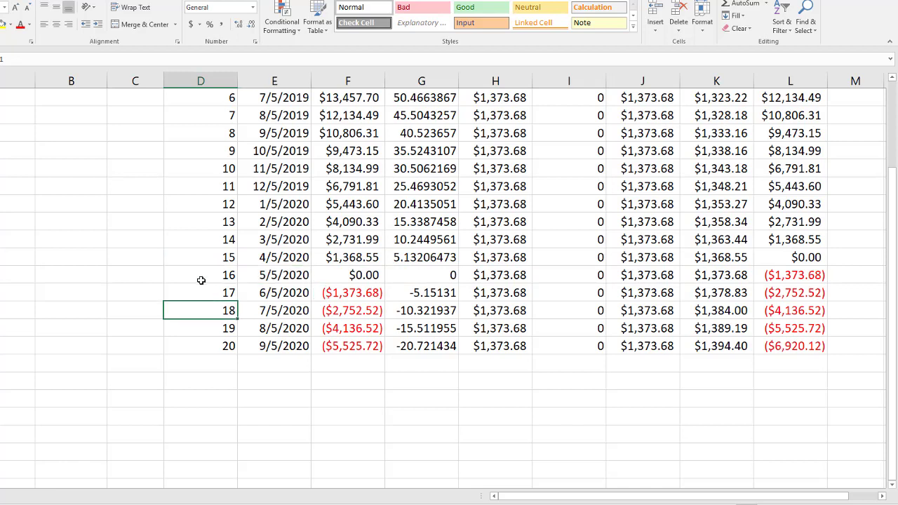
pyautogui.click(201, 279)
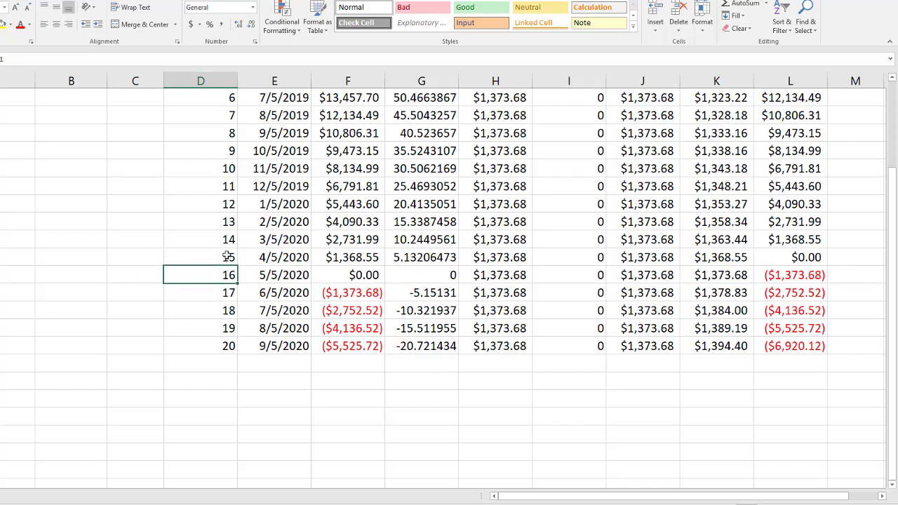
pyautogui.click(215, 297)
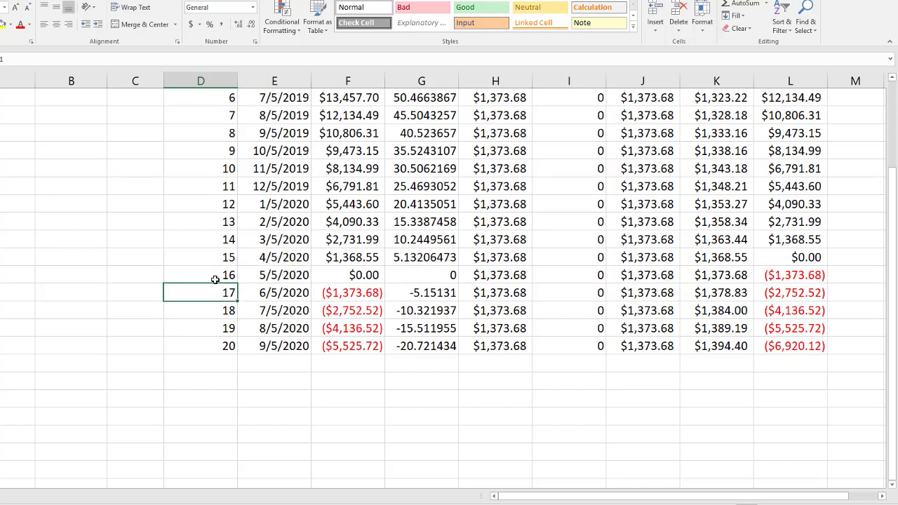
pyautogui.click(215, 279)
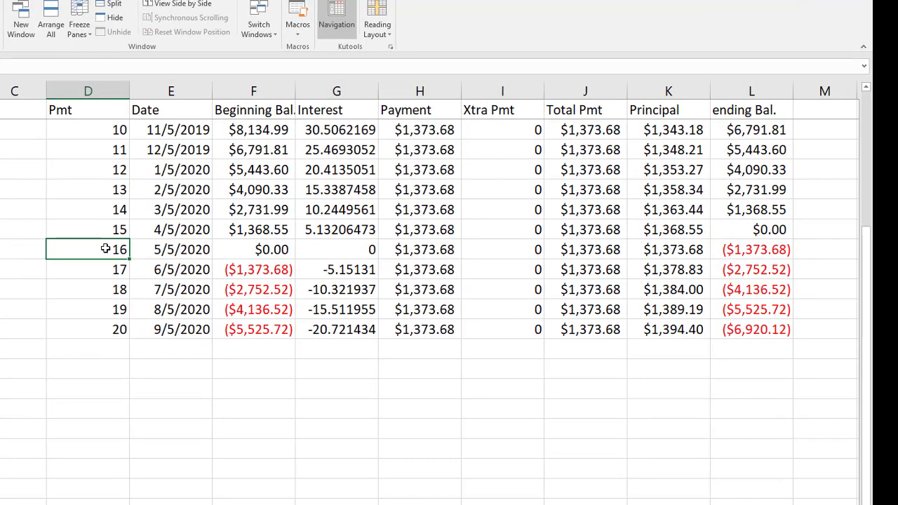
# Step: Change the Pmt cell after payment 15 to the formula =IF(L16<.01,0,D16+1)
pyautogui.doubleClick(92, 250)
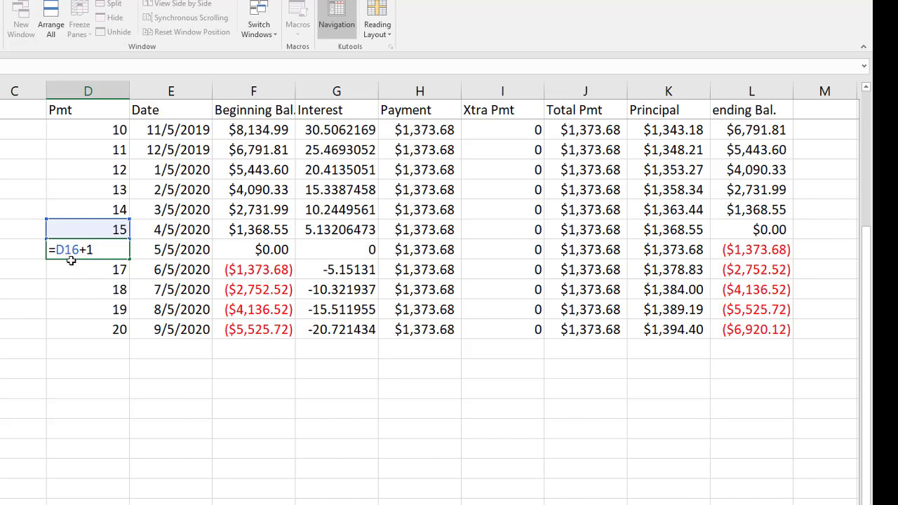
pyautogui.write('if(')
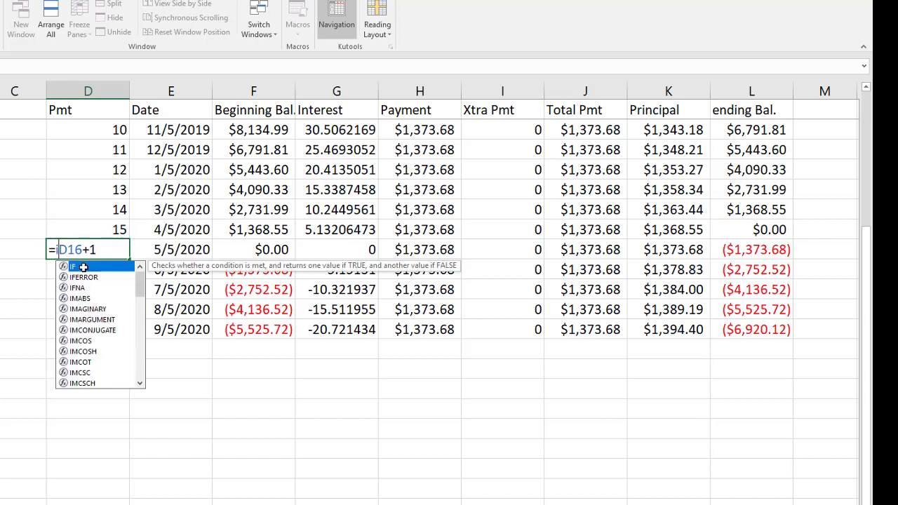
pyautogui.click(769, 232)
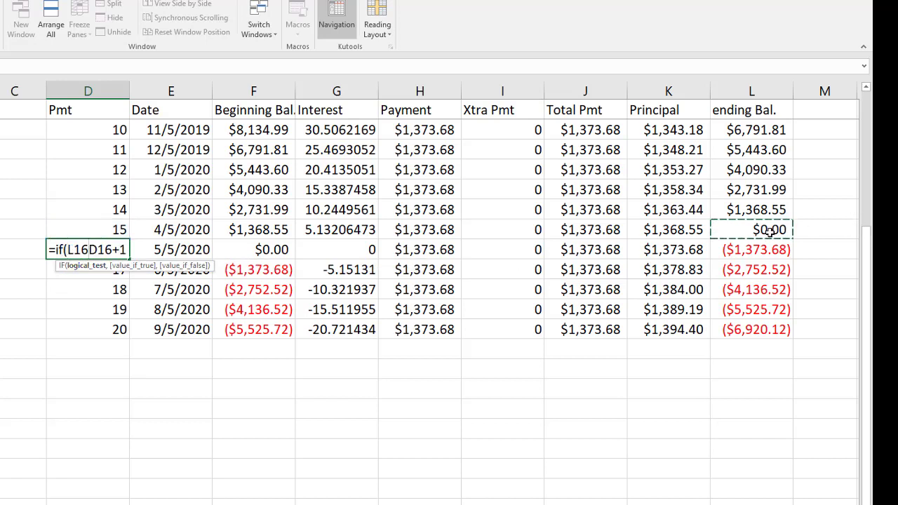
pyautogui.write('<')
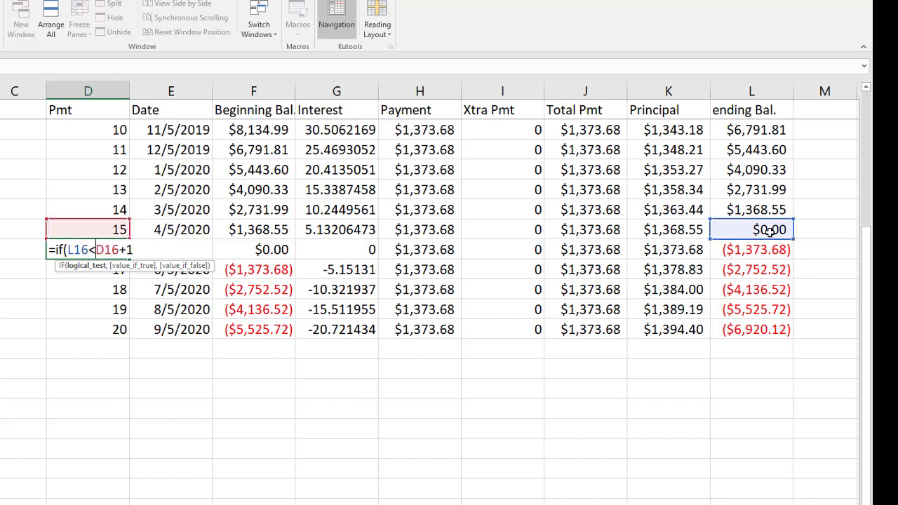
pyautogui.write('.01')
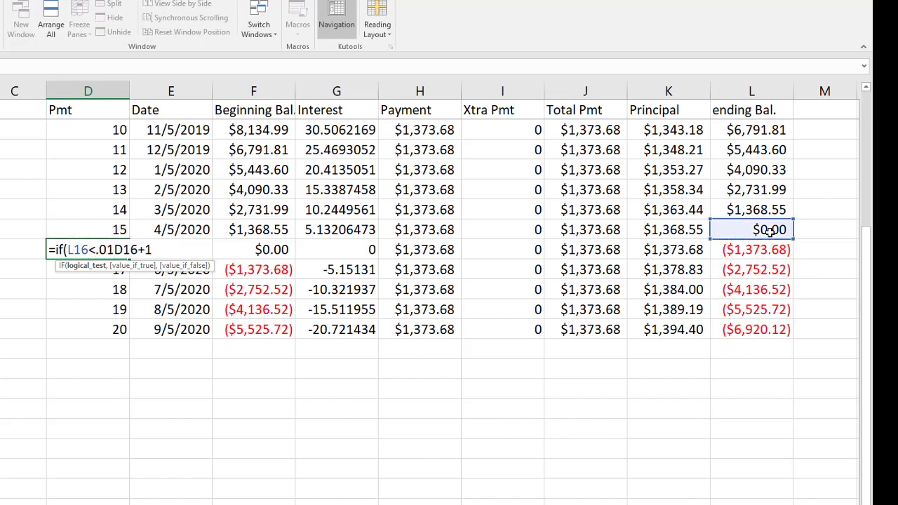
pyautogui.write(',')
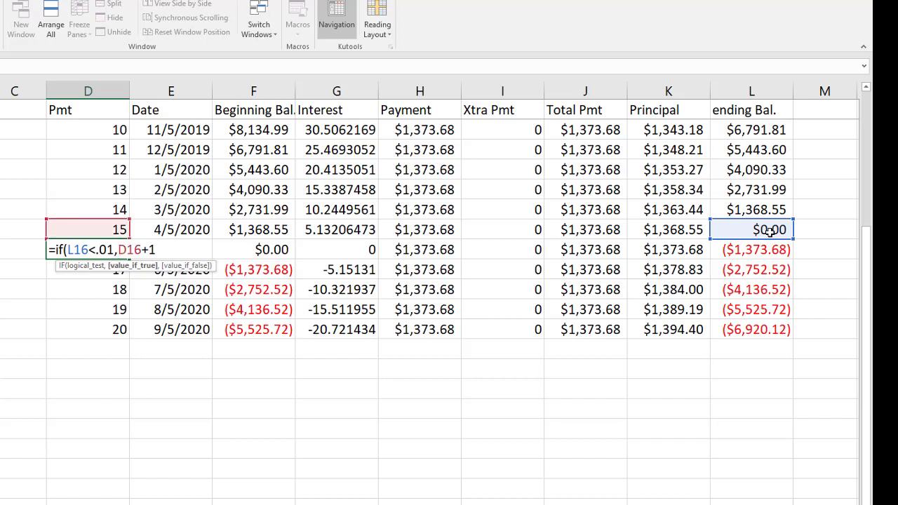
pyautogui.write('0')
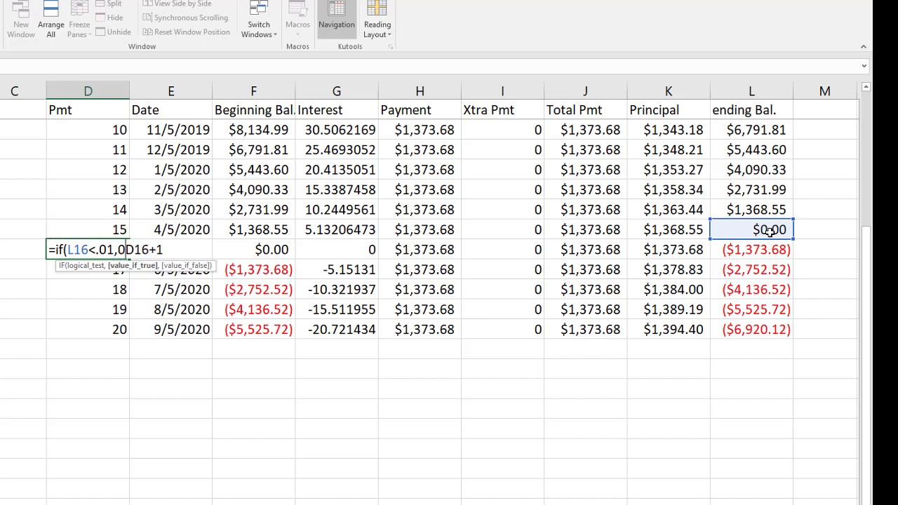
pyautogui.write(',D16+1')
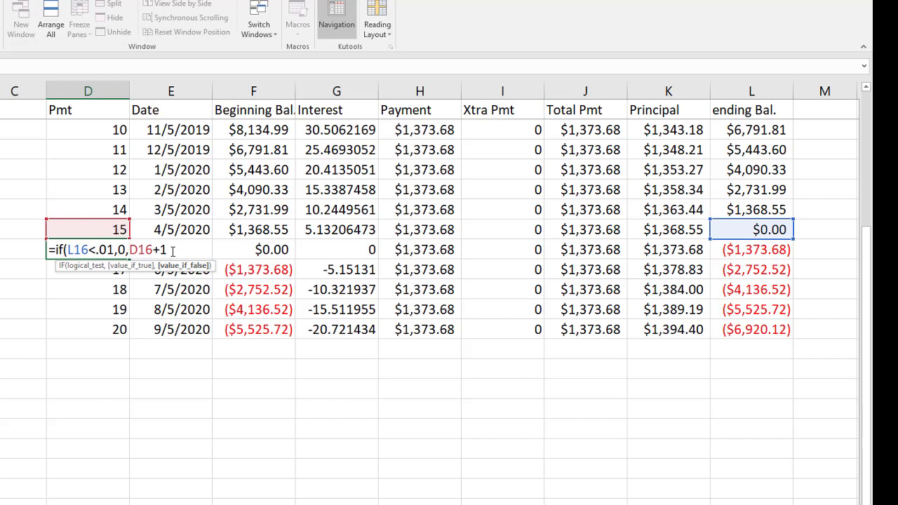
pyautogui.write(')')
pyautogui.press('Return')
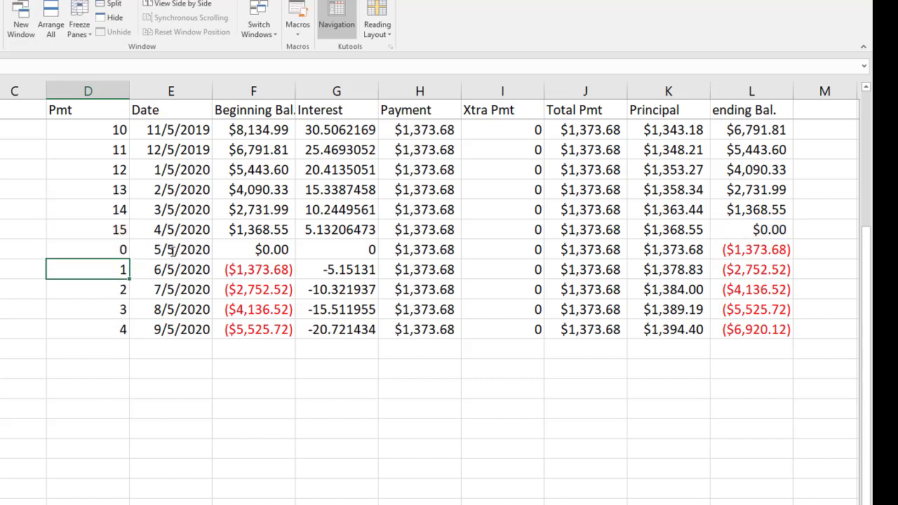
pyautogui.click(106, 246)
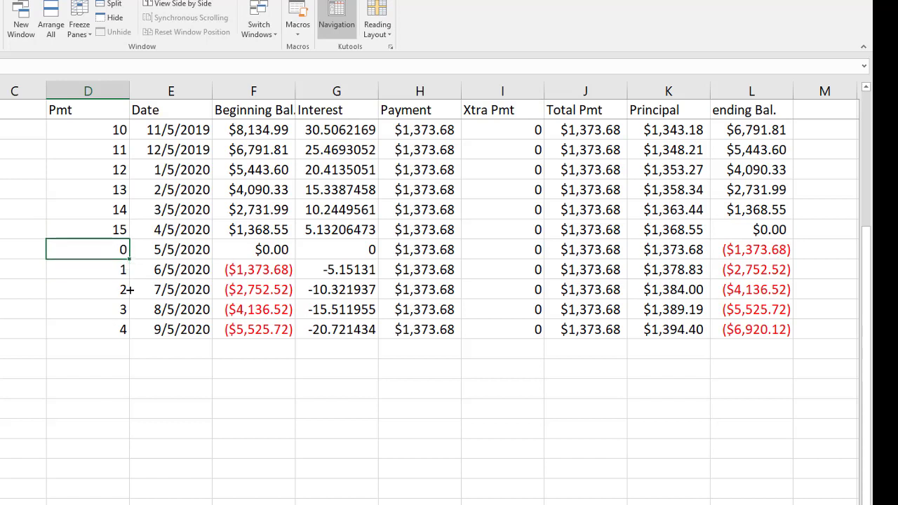
# Step: Copy the Pmt formula down to the last schedule row and up through the earlier payment rows
pyautogui.moveTo(129, 289); pyautogui.dragTo(130, 336)
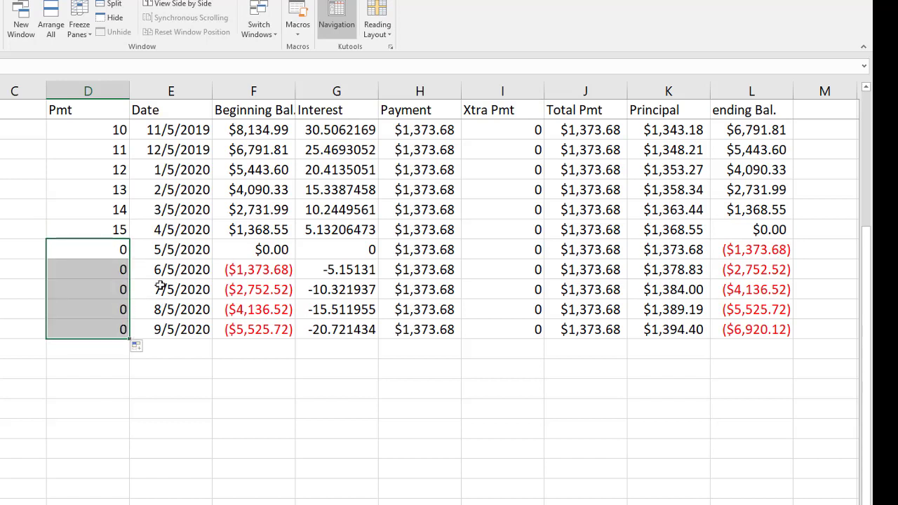
pyautogui.click(121, 251)
pyautogui.moveTo(130, 259)
pyautogui.mouseDown()
pyautogui.moveTo(131, 87)
pyautogui.moveTo(123, 145)
pyautogui.mouseUp()
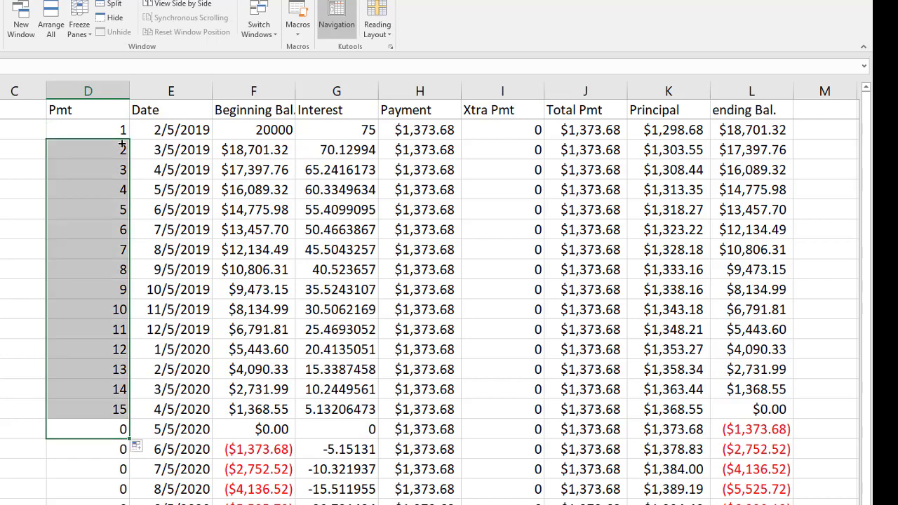
# Step: Examine the Pmt column values around the end of the loan
pyautogui.click(114, 230)
pyautogui.scroll(-1, 116, 222)
pyautogui.scroll(1, 113, 182)
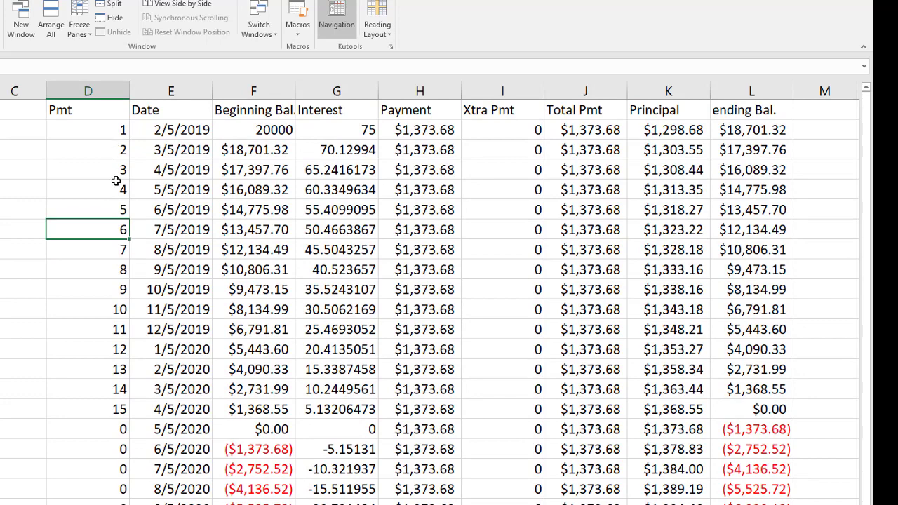
pyautogui.scroll(-1, 98, 163)
pyautogui.scroll(-2, 96, 170)
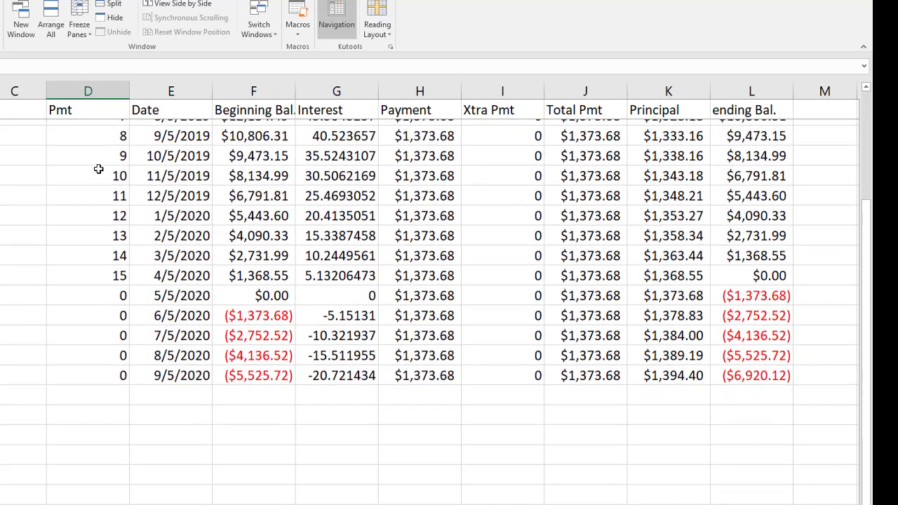
pyautogui.scroll(1, 96, 280)
pyautogui.click(98, 306)
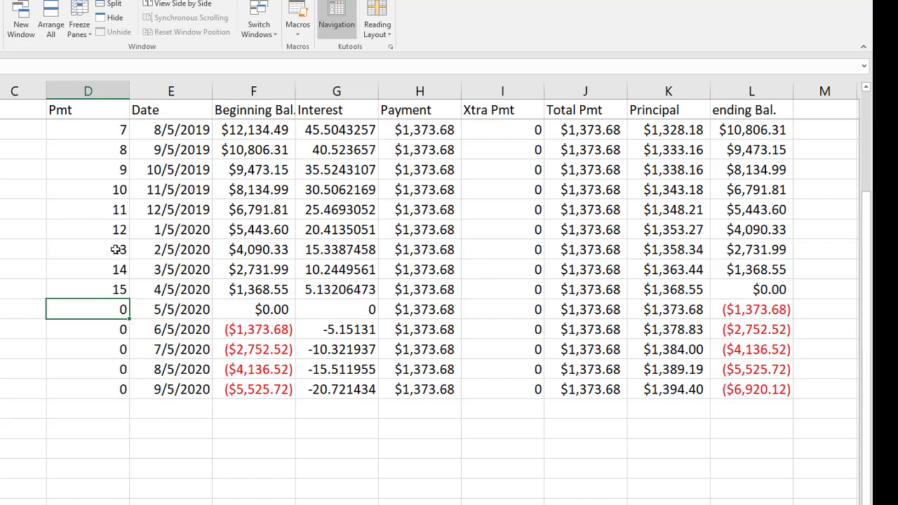
pyautogui.scroll(2, 64, 210)
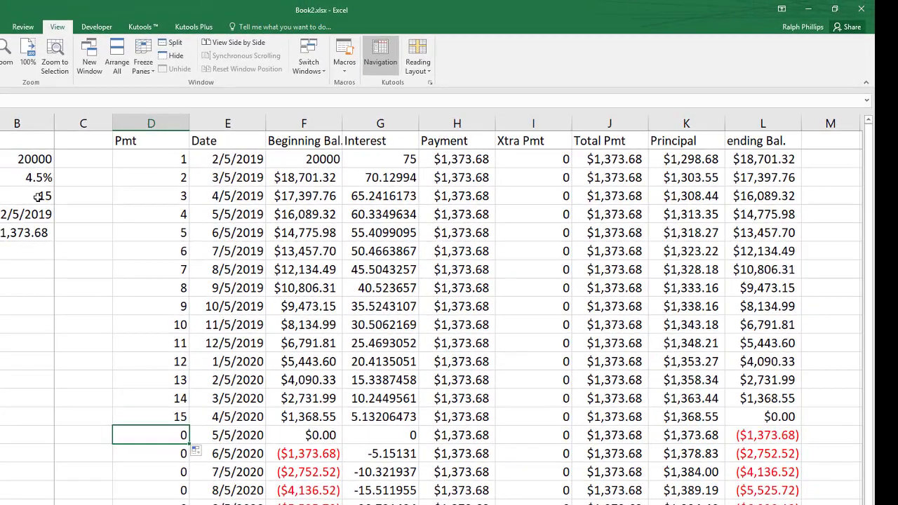
# Step: Change the loan's number of months to 12
pyautogui.click(31, 196)
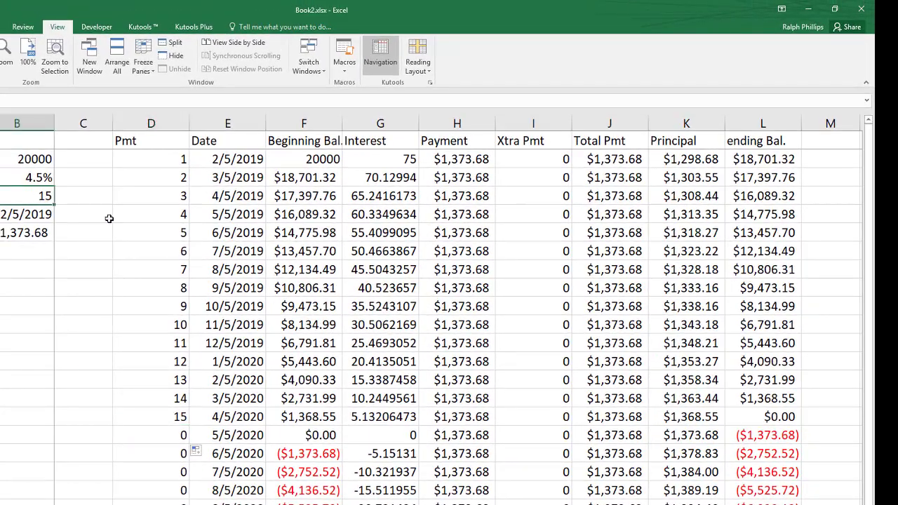
pyautogui.write('12')
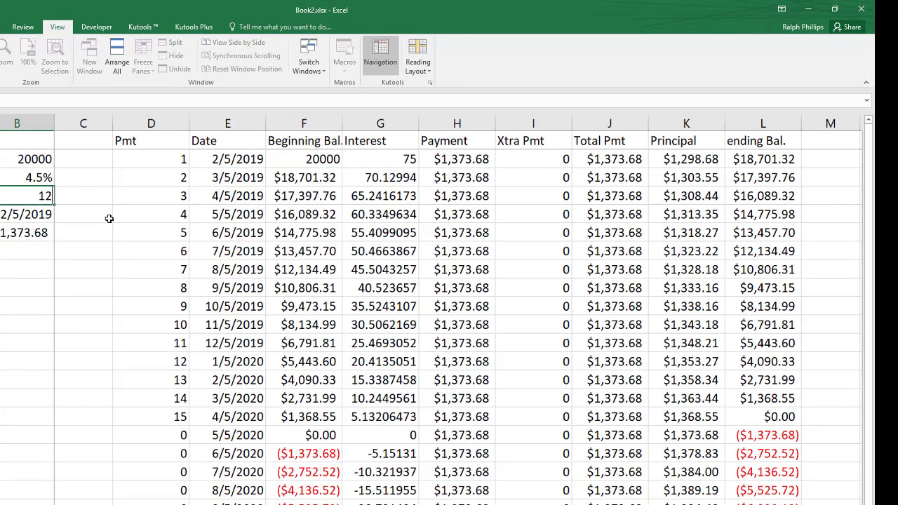
pyautogui.press('Return')
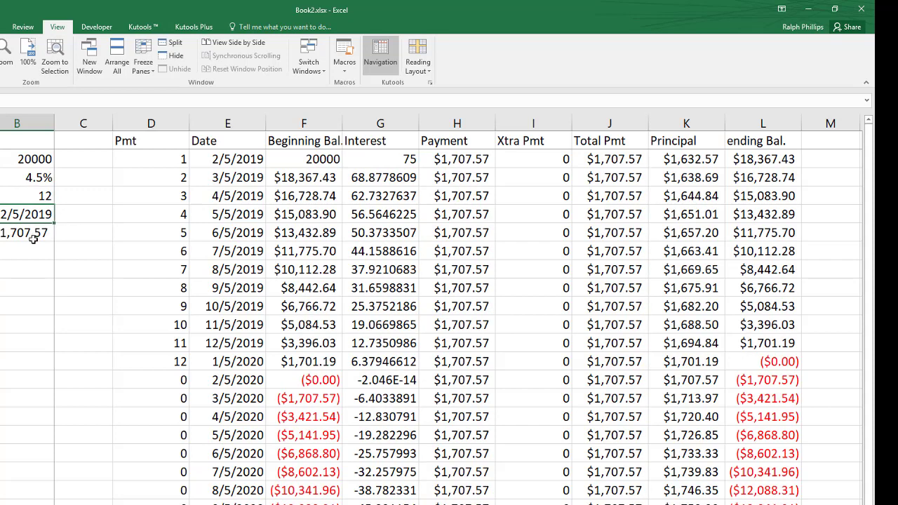
# Step: Enter =MAX(D2:D21) as the Actual Months Paid formula, referencing the whole Pmt column range
pyautogui.click(172, 362)
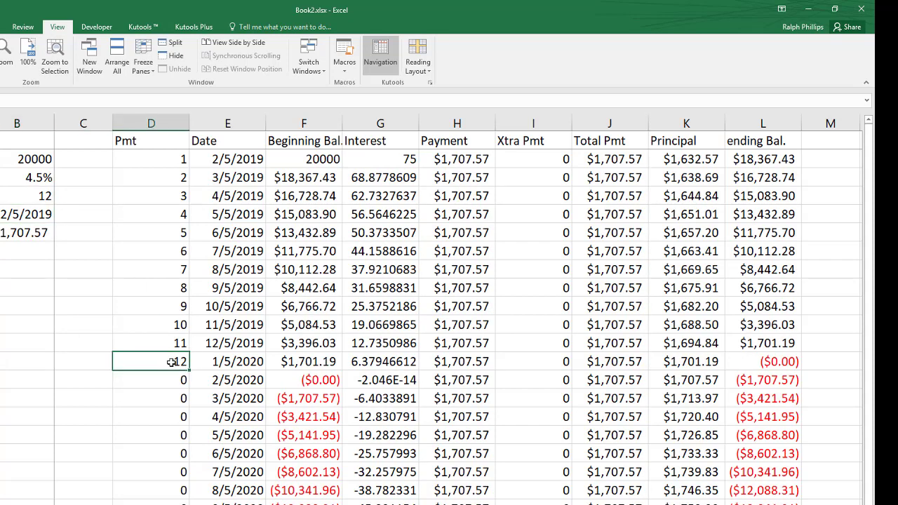
pyautogui.moveTo(173, 158); pyautogui.dragTo(162, 502)
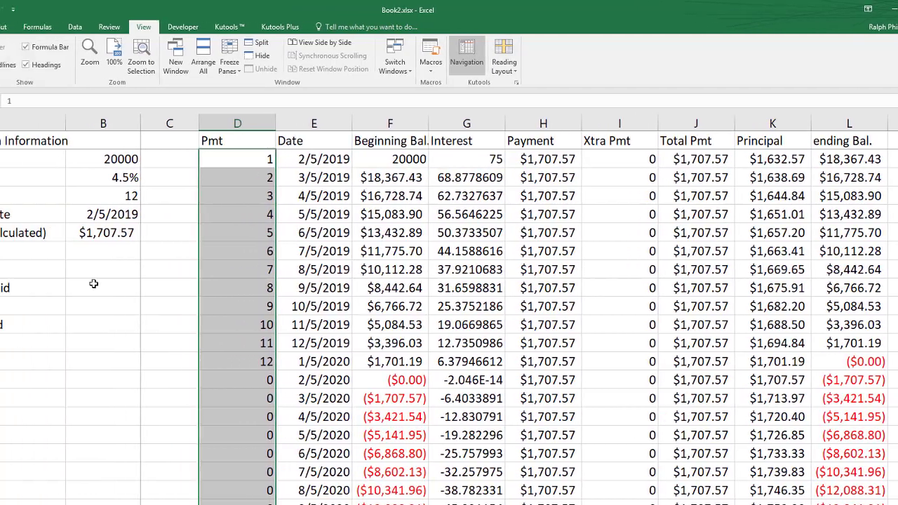
pyautogui.click(10, 284)
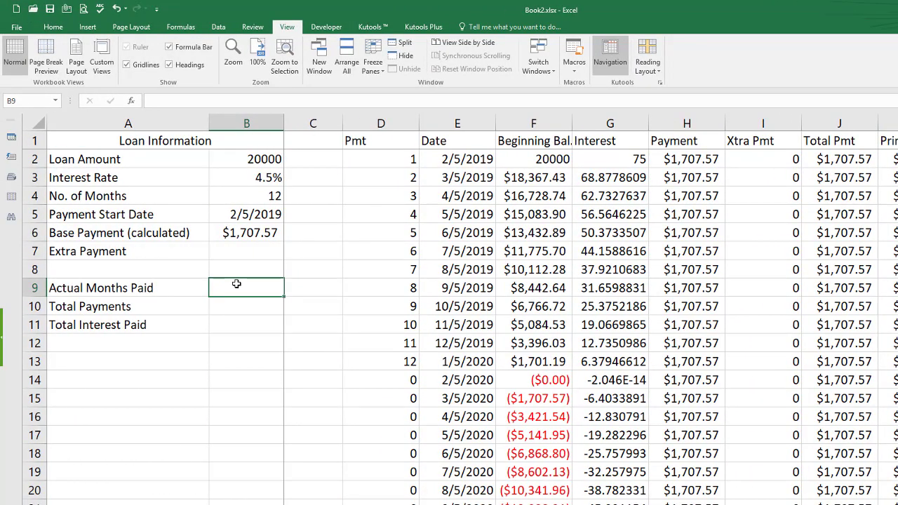
pyautogui.write('=')
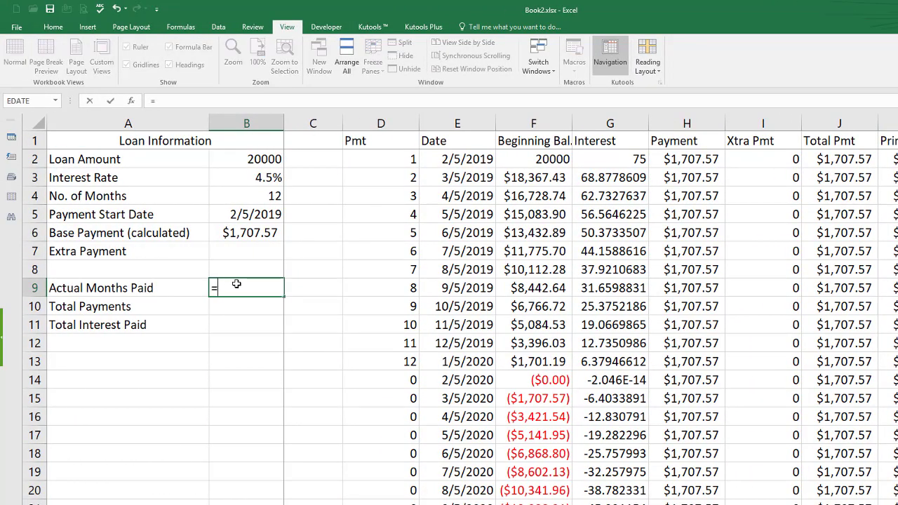
pyautogui.write('max(')
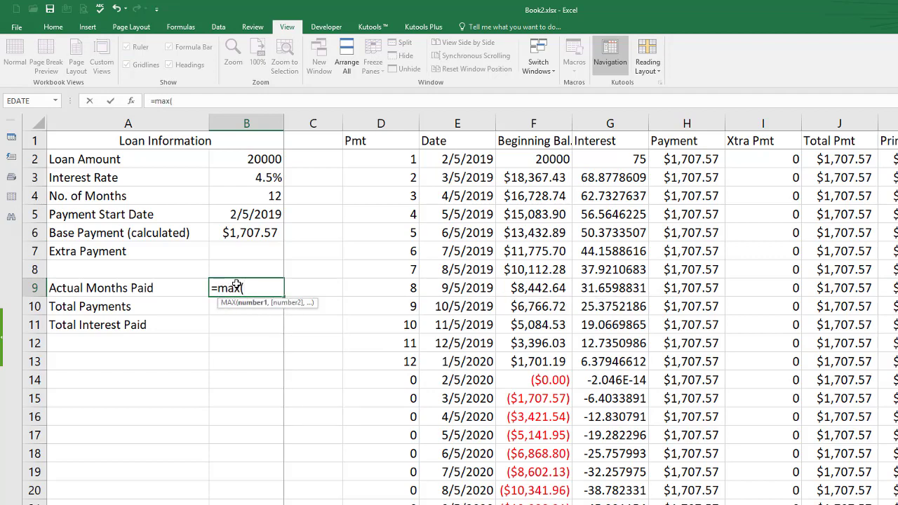
pyautogui.moveTo(400, 161); pyautogui.dragTo(396, 502)
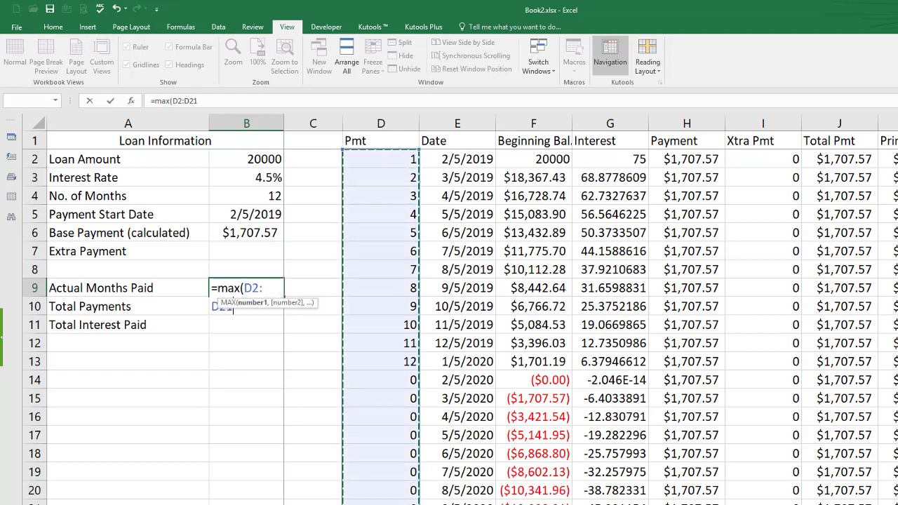
pyautogui.write(')')
pyautogui.press('Return')
pyautogui.doubleClick(257, 287)
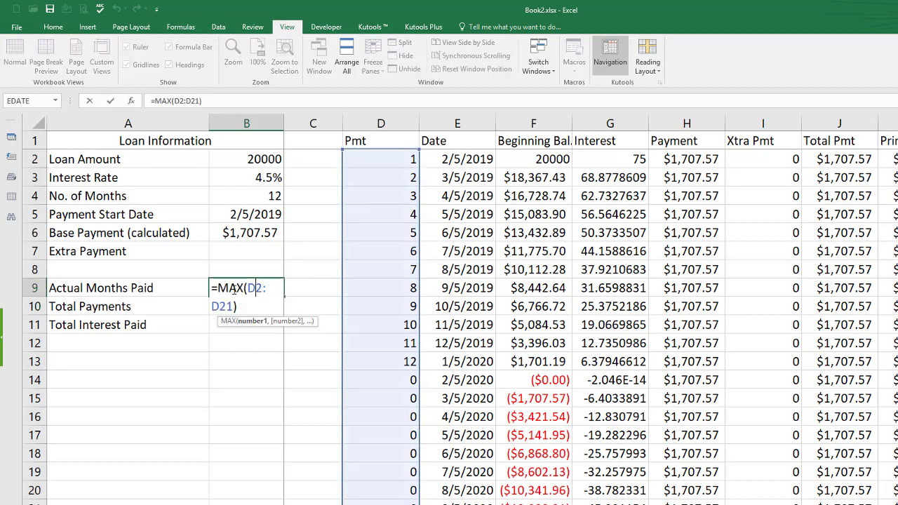
pyautogui.press('Return')
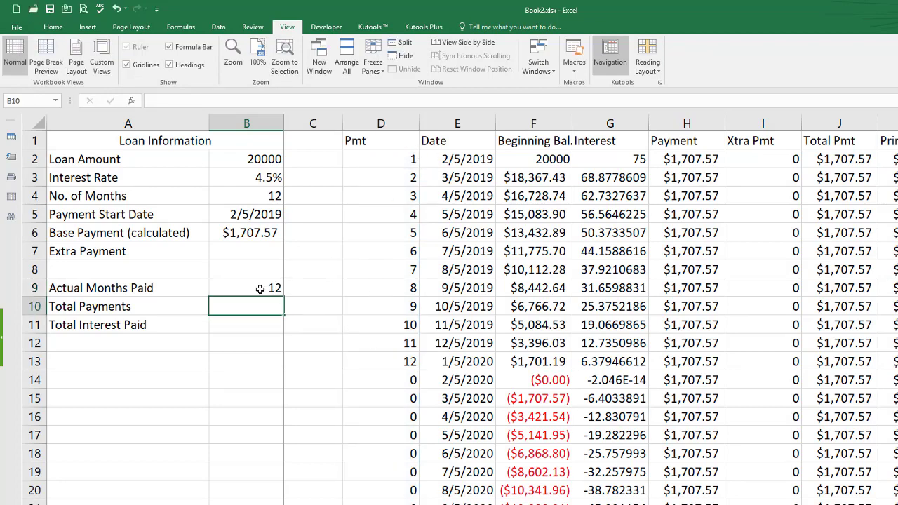
# Step: Change the loan's number of months to 16
pyautogui.click(257, 195)
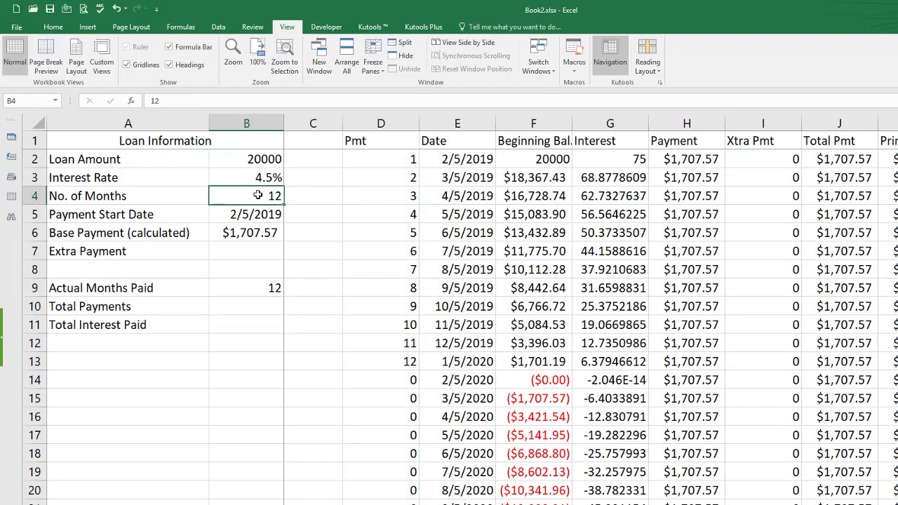
pyautogui.write('16')
pyautogui.press('Return')
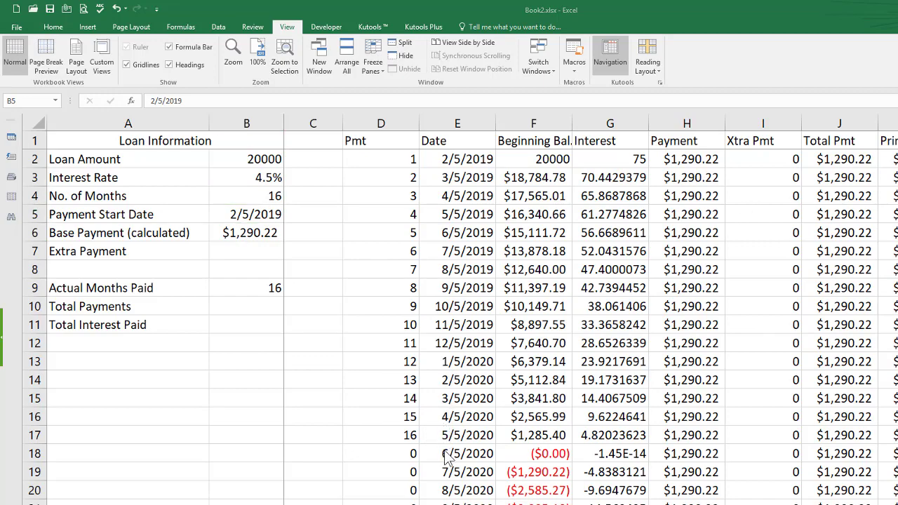
# Step: Change the Date cell after payment 16 to the formula =IF(L17<.01,0,EDATE(E17,1))
pyautogui.scroll(-2, 483, 429)
pyautogui.scroll(1, 484, 433)
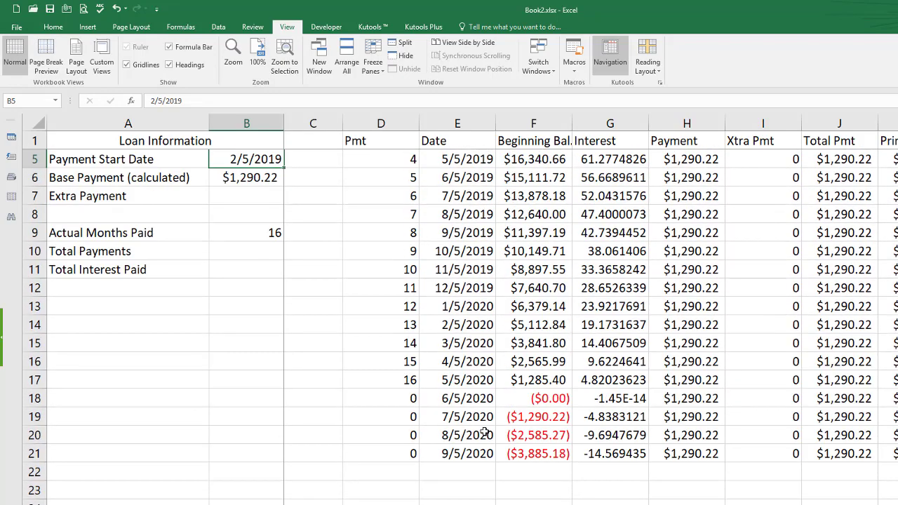
pyautogui.click(462, 404)
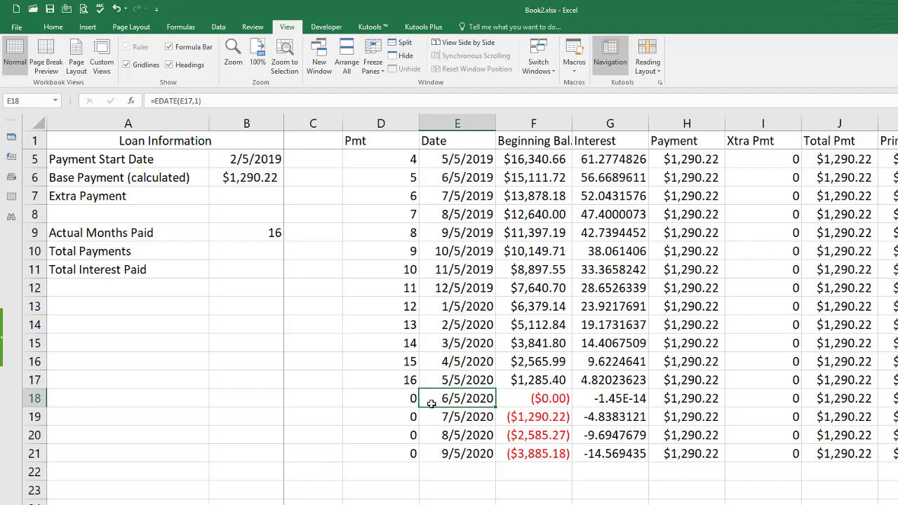
pyautogui.doubleClick(454, 398)
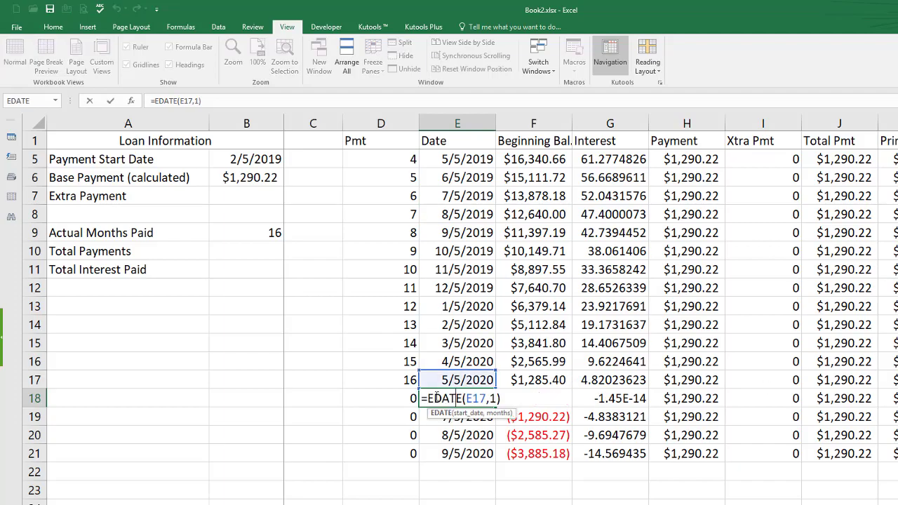
pyautogui.click(427, 397)
pyautogui.write('IF(')
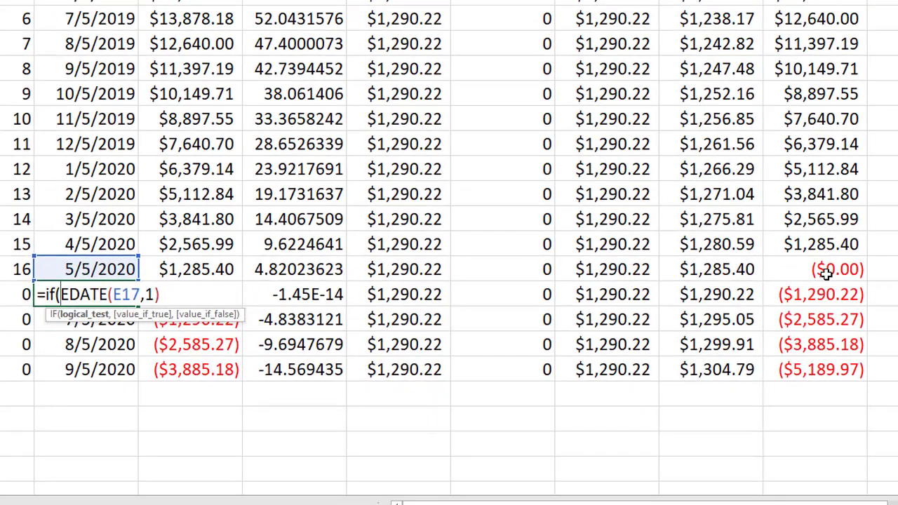
pyautogui.click(826, 270)
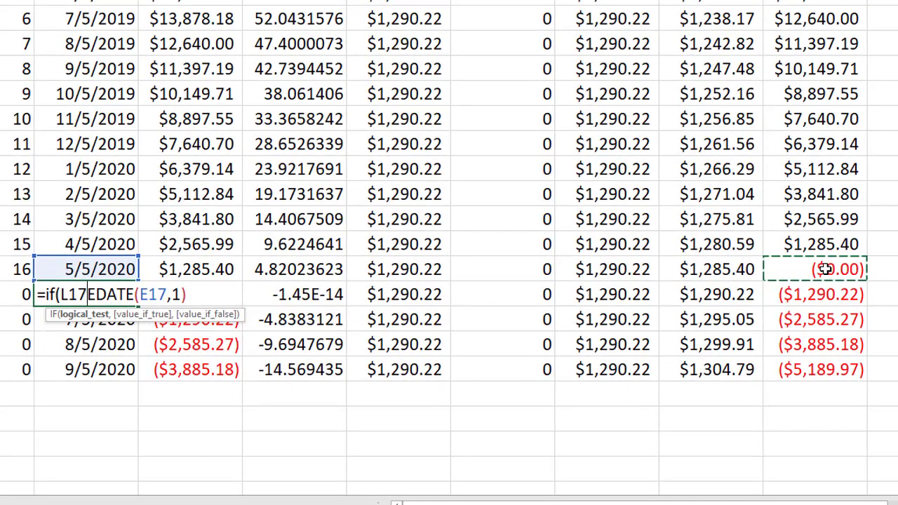
pyautogui.write('<')
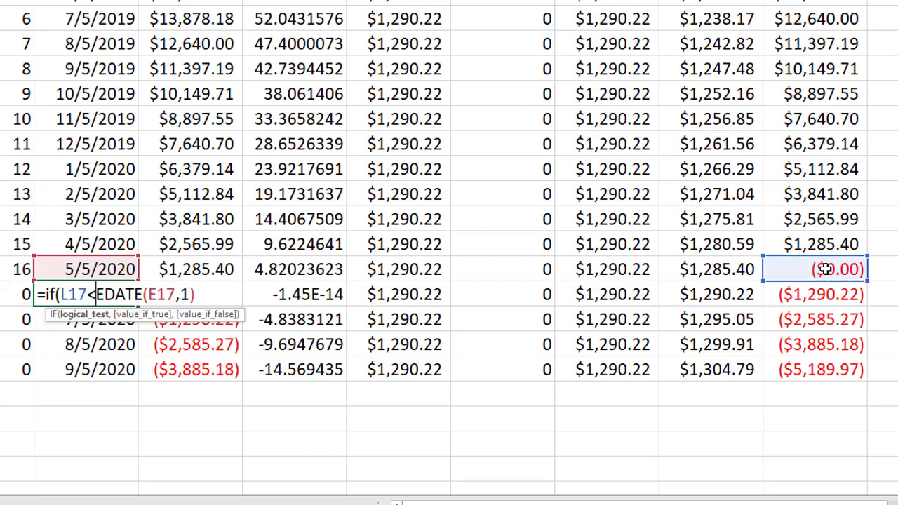
pyautogui.write('.01')
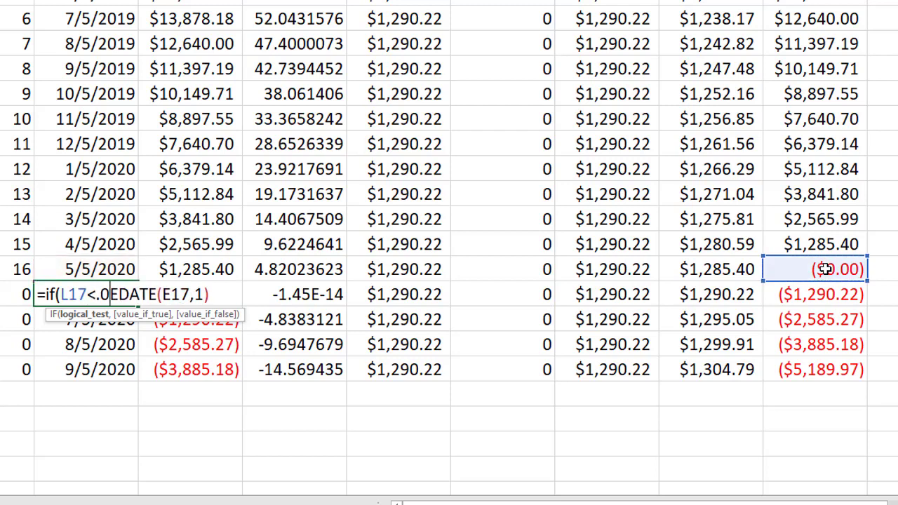
pyautogui.write(',')
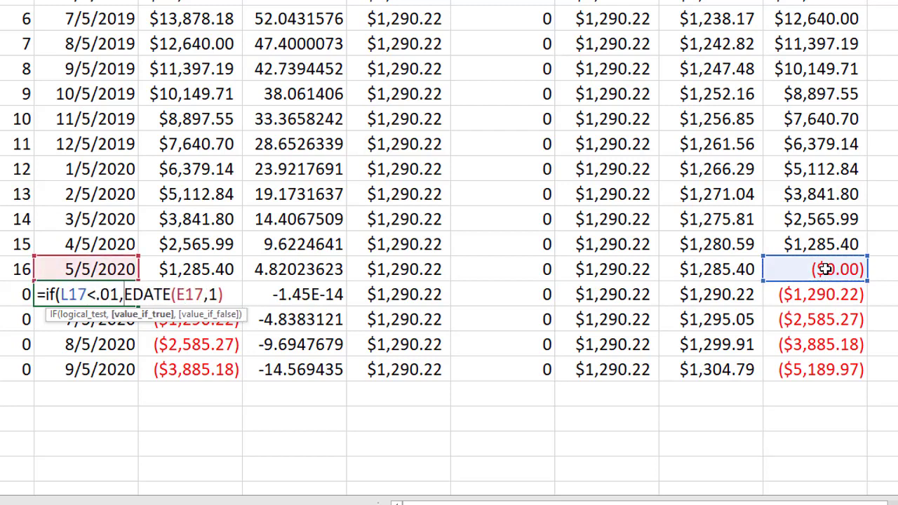
pyautogui.write('0')
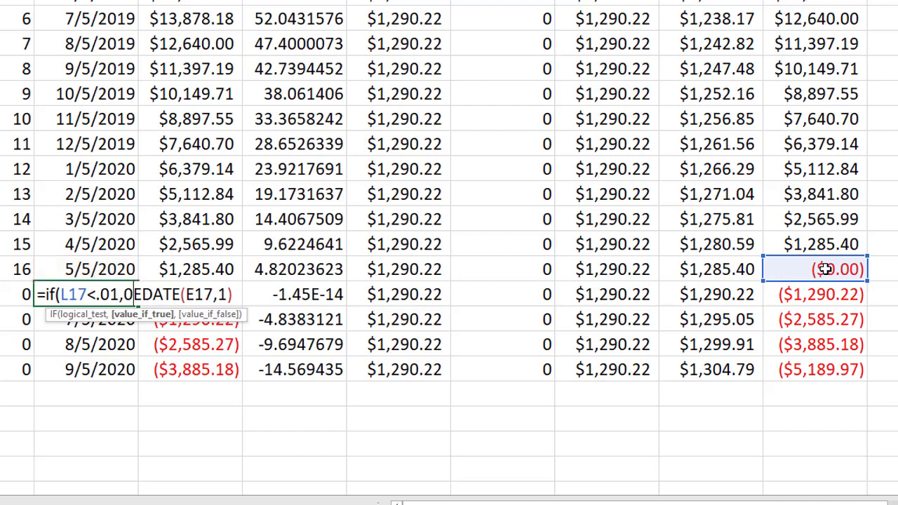
pyautogui.write(',')
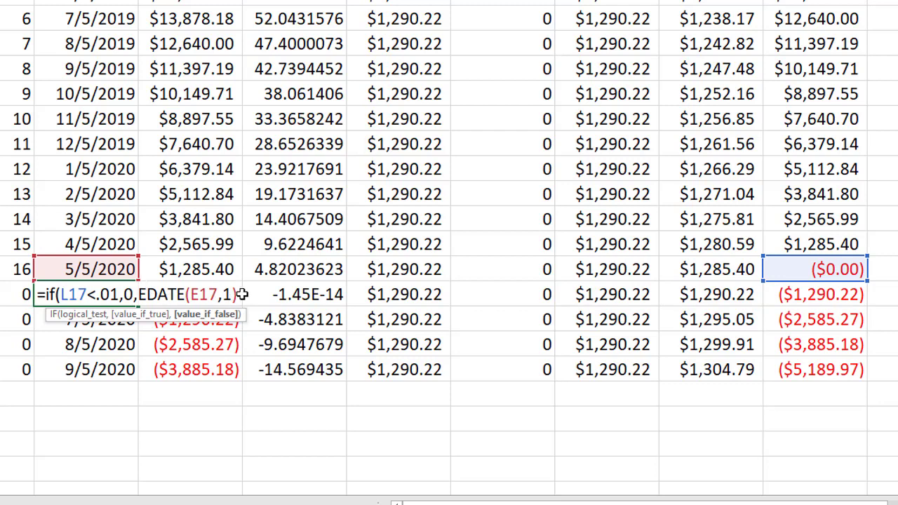
pyautogui.write(')')
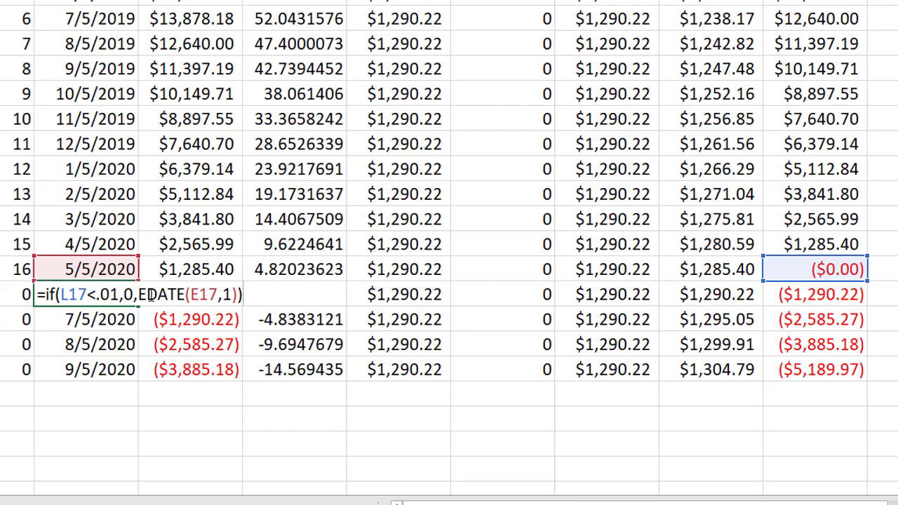
pyautogui.press('Return')
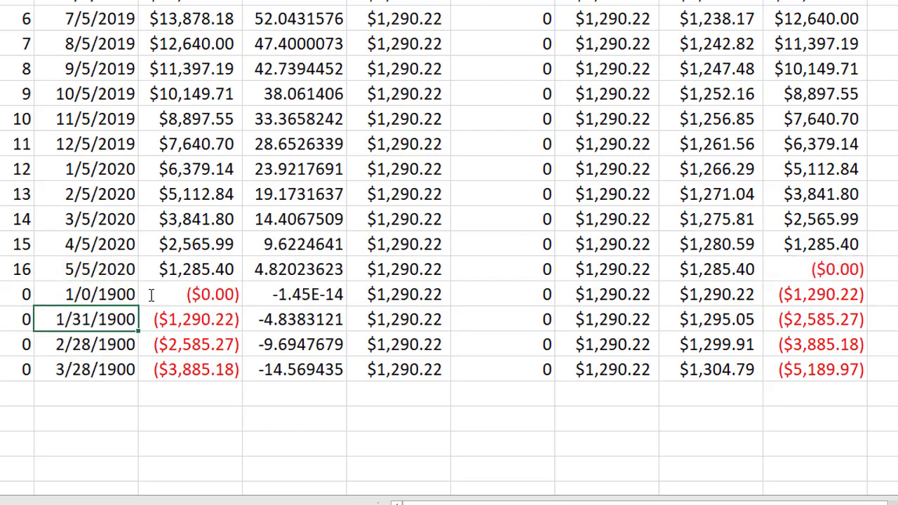
# Step: Copy the new Date formula down to the last schedule row and up through the earlier date rows
pyautogui.click(127, 294)
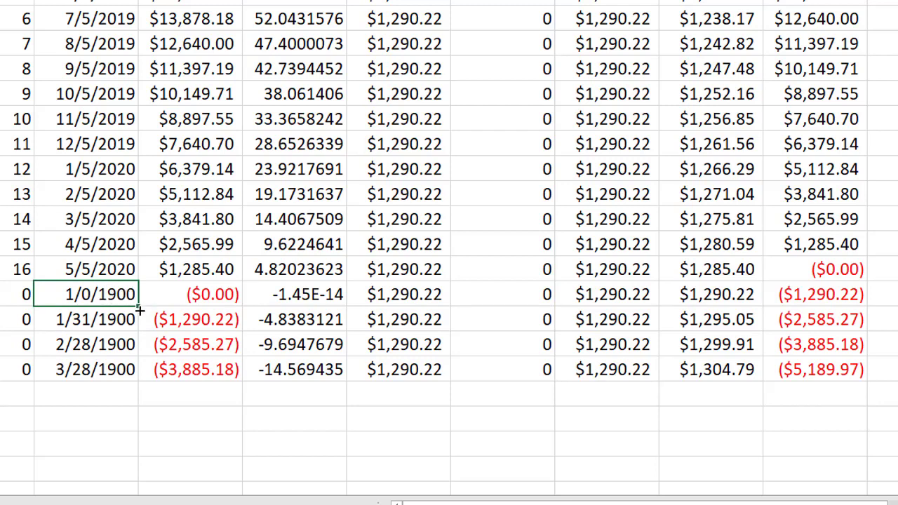
pyautogui.moveTo(140, 300); pyautogui.dragTo(131, 375)
pyautogui.click(127, 301)
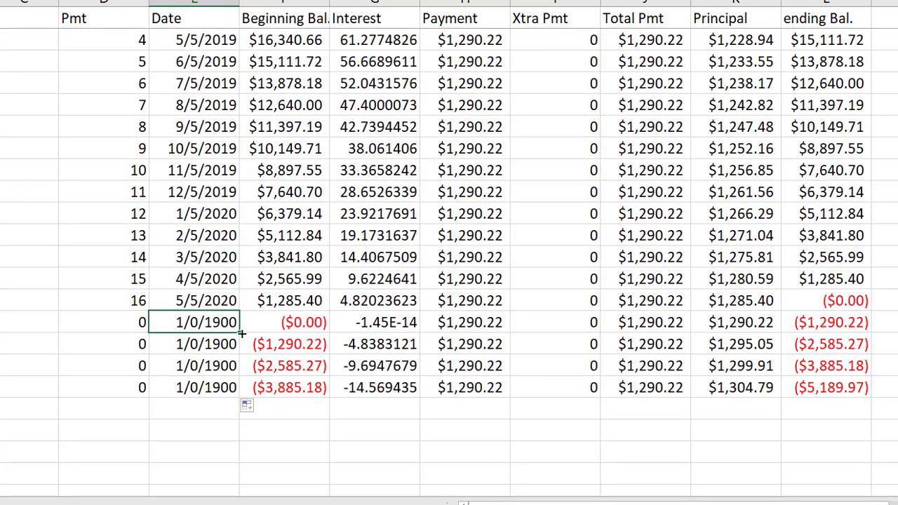
pyautogui.moveTo(241, 334)
pyautogui.mouseDown()
pyautogui.moveTo(245, 8)
pyautogui.moveTo(229, 56)
pyautogui.mouseUp()
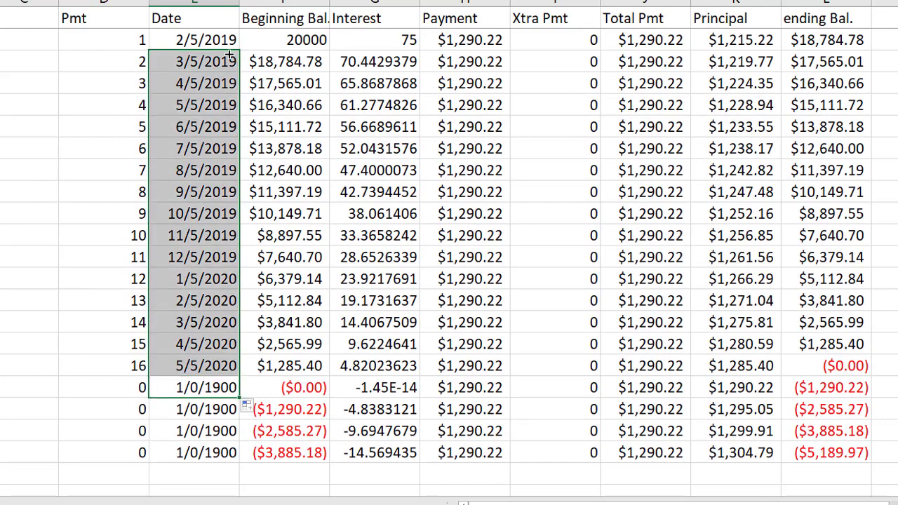
pyautogui.click(212, 71)
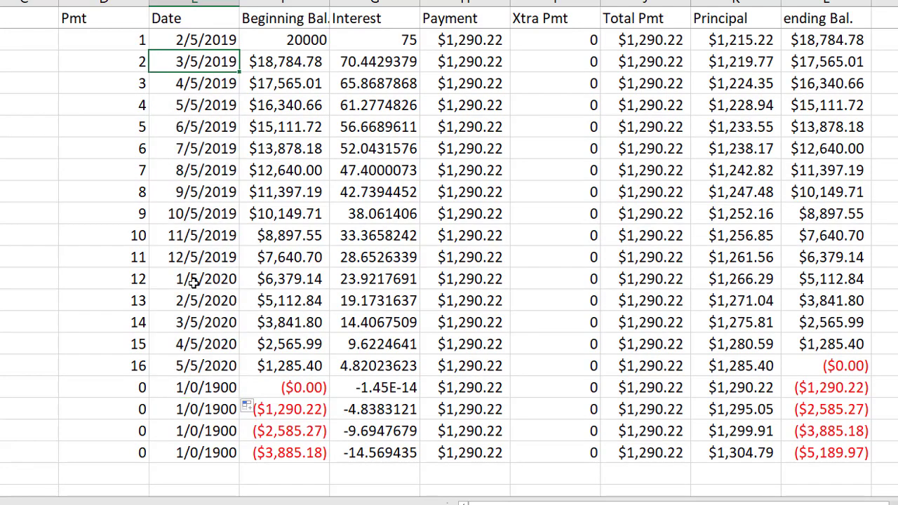
pyautogui.scroll(-2, 193, 280)
pyautogui.click(189, 258)
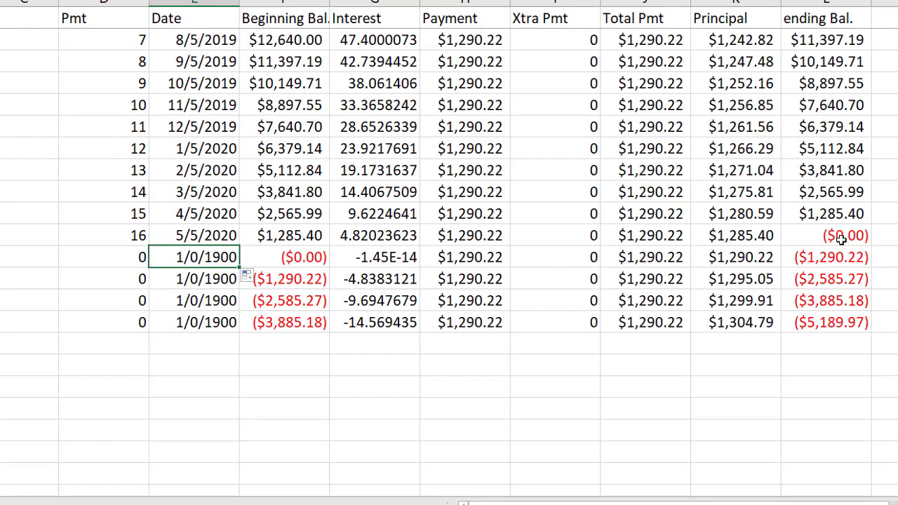
pyautogui.moveTo(212, 257); pyautogui.dragTo(212, 324)
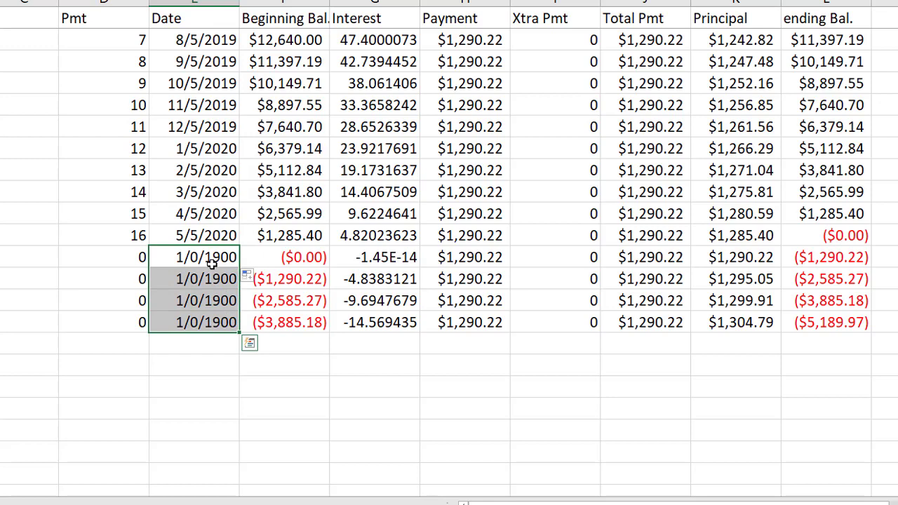